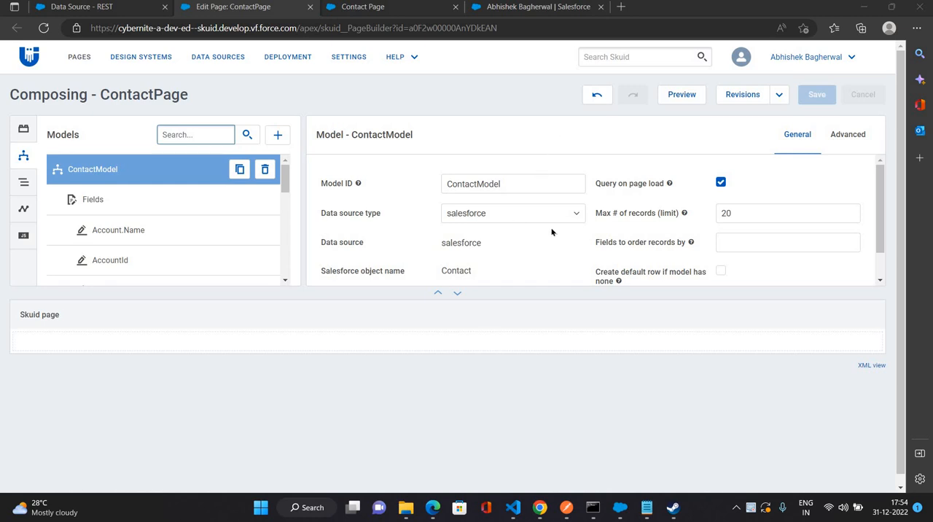
- Turn off querying on page load for ContactModel and clear its maximum number of records
scroll(482, 244, "down", 1)
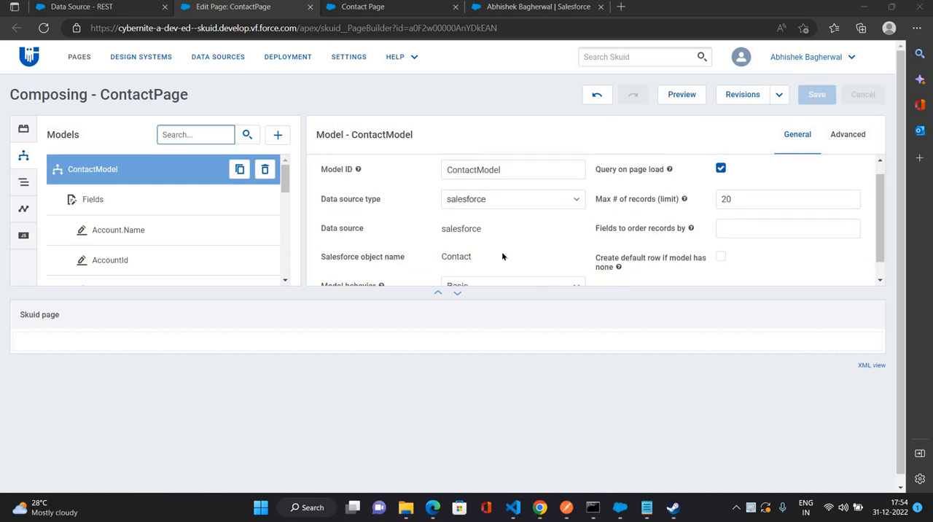
scroll(511, 244, "down", 1)
scroll(710, 204, "up", 2)
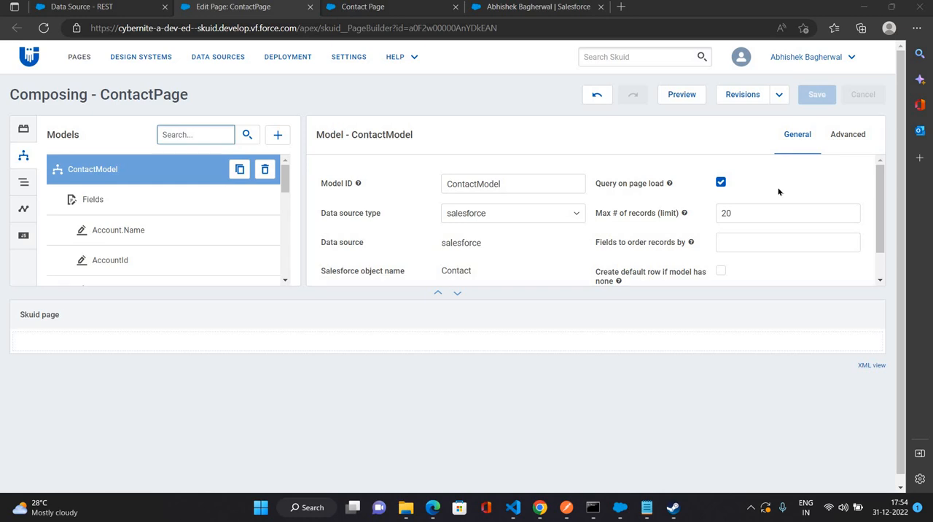
left_click(719, 183)
key("Tab")
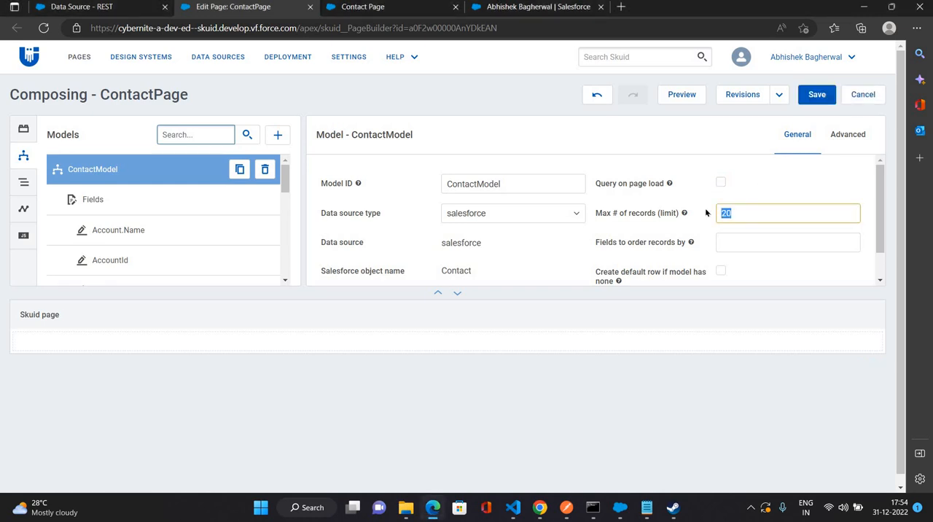
key("BackSpace")
left_click(768, 182)
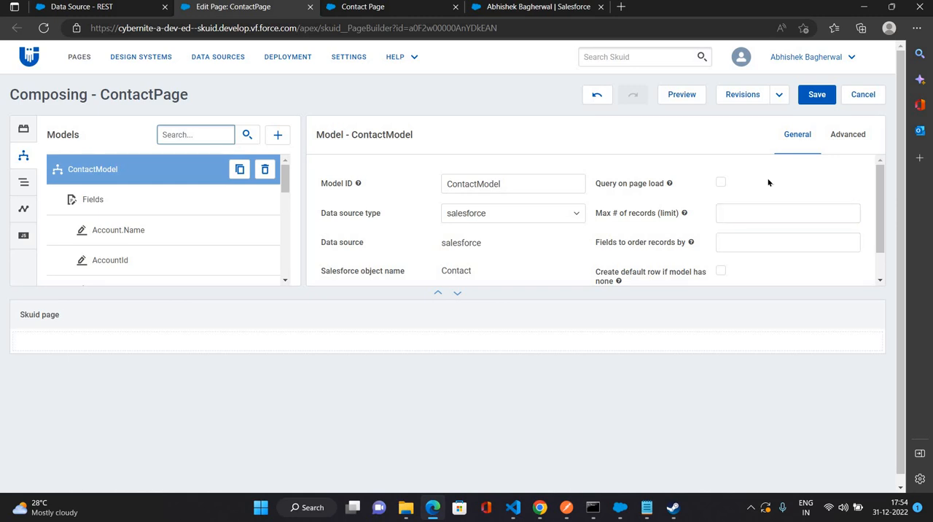
- Set ContactModel to create a default row if it has none and save the page
scroll(689, 246, "down", 2)
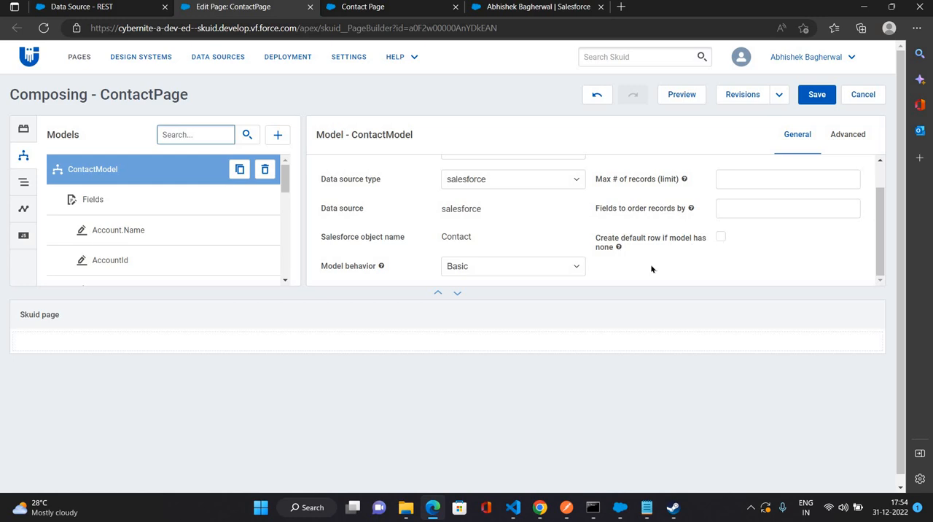
left_click(721, 238)
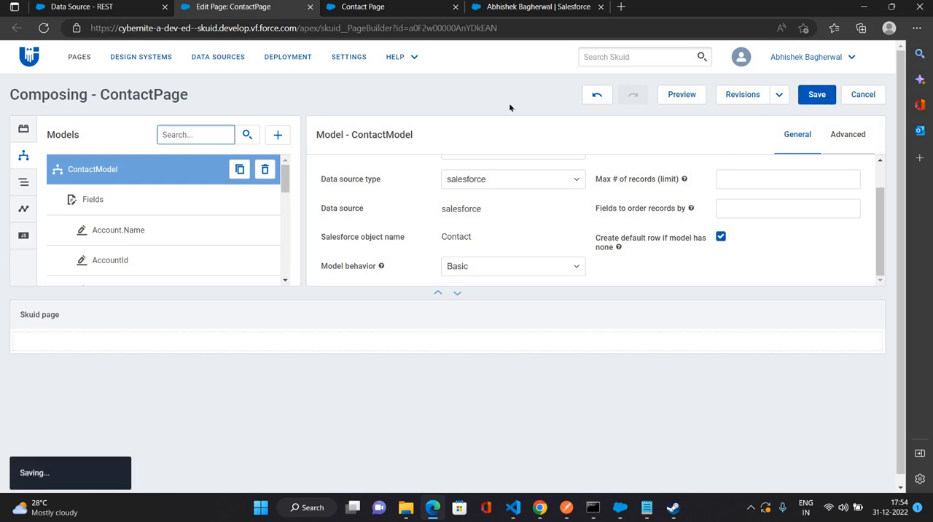
- Find the Form component and place it on the empty page canvas
left_click(23, 129)
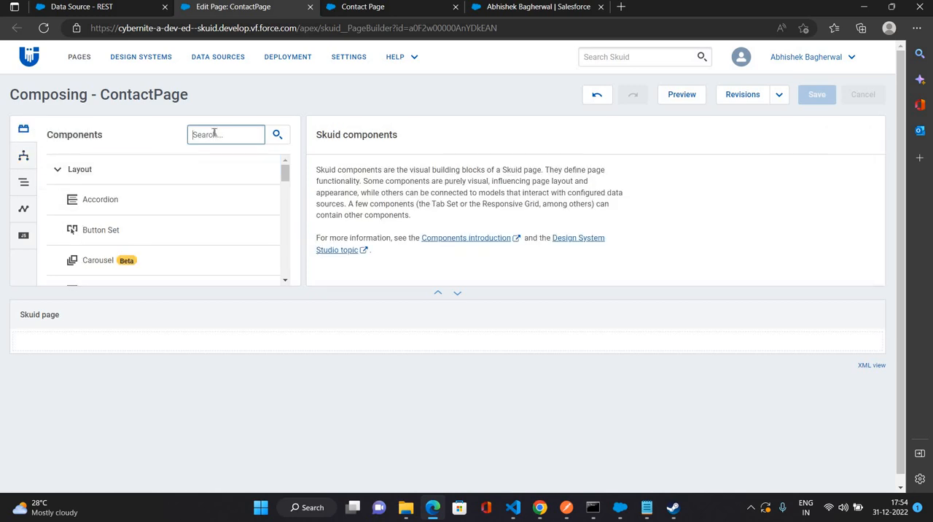
type("form")
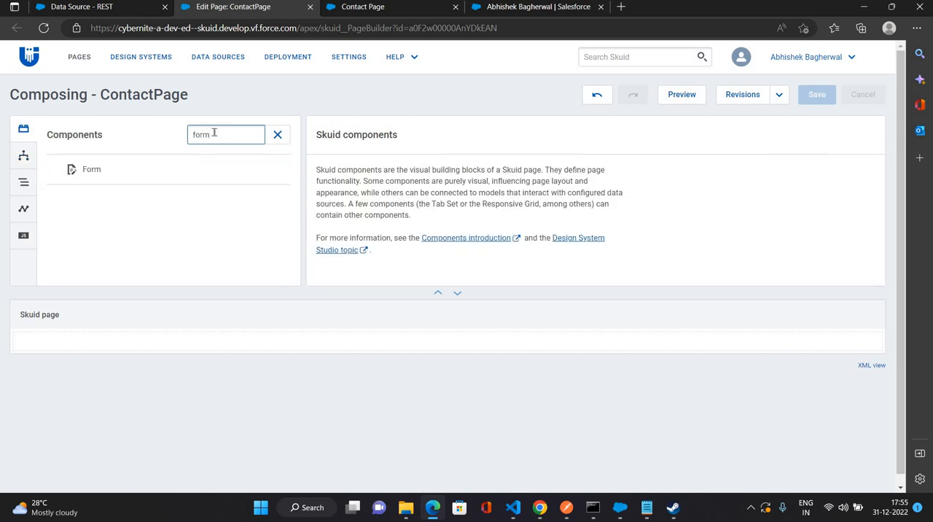
left_click_drag(141, 166, 197, 358)
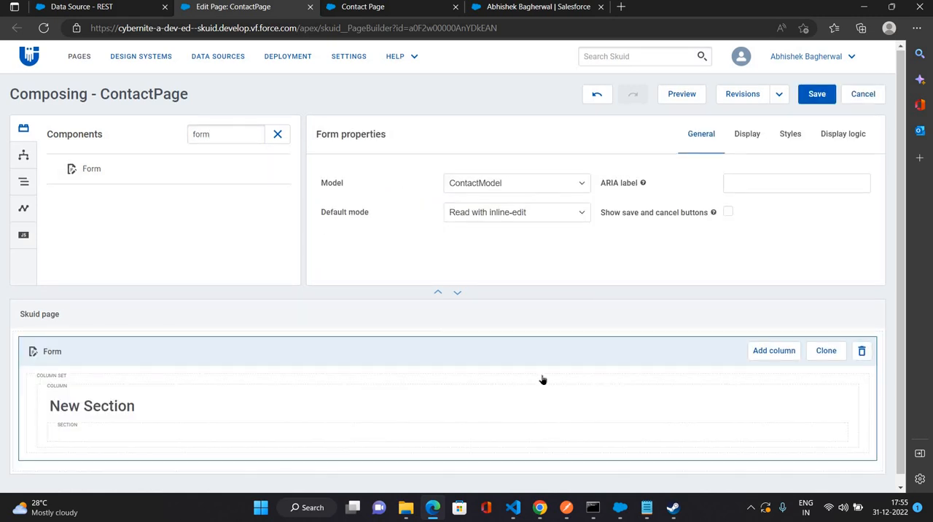
- Add the model fields First Name, Last Name, Title, Email and Account ID to the form's New Section
left_click(118, 404)
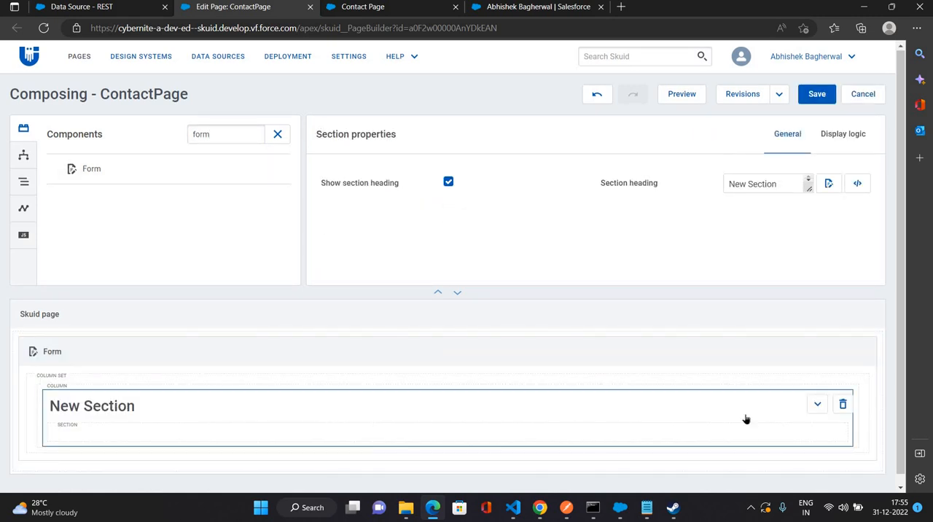
left_click(817, 407)
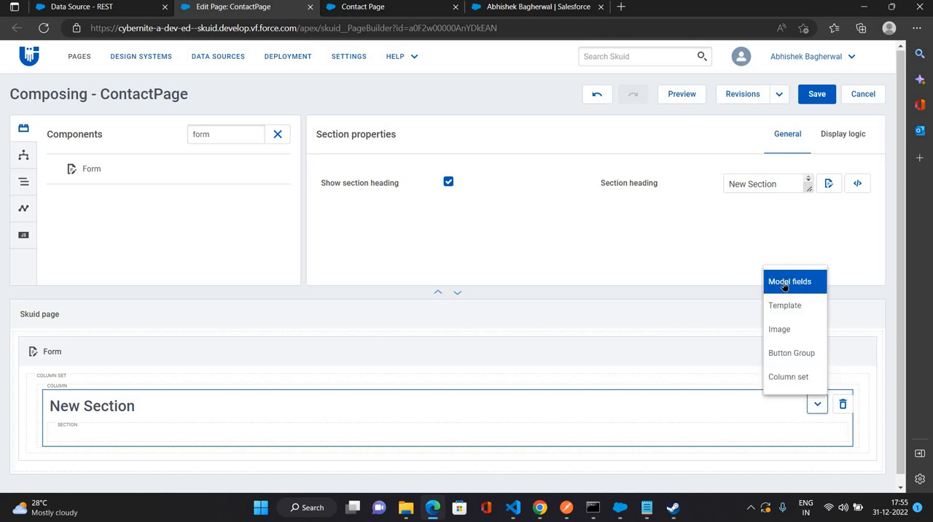
left_click(787, 282)
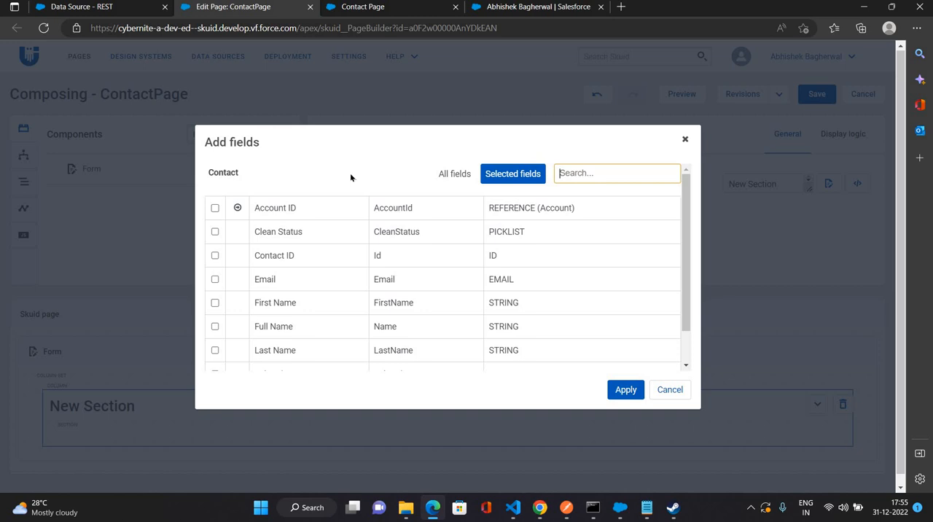
scroll(214, 278, "down", 1)
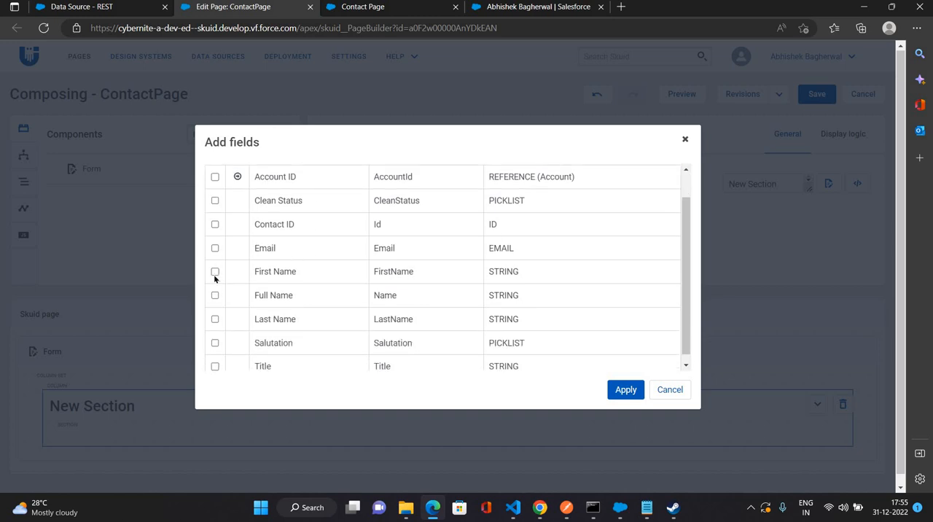
left_click(215, 271)
left_click(215, 319)
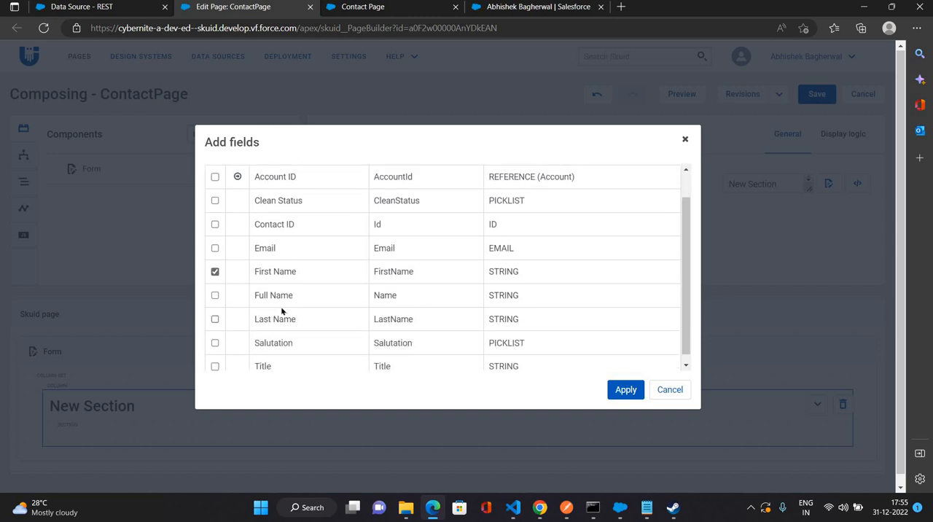
scroll(211, 355, "down", 1)
left_click(214, 359)
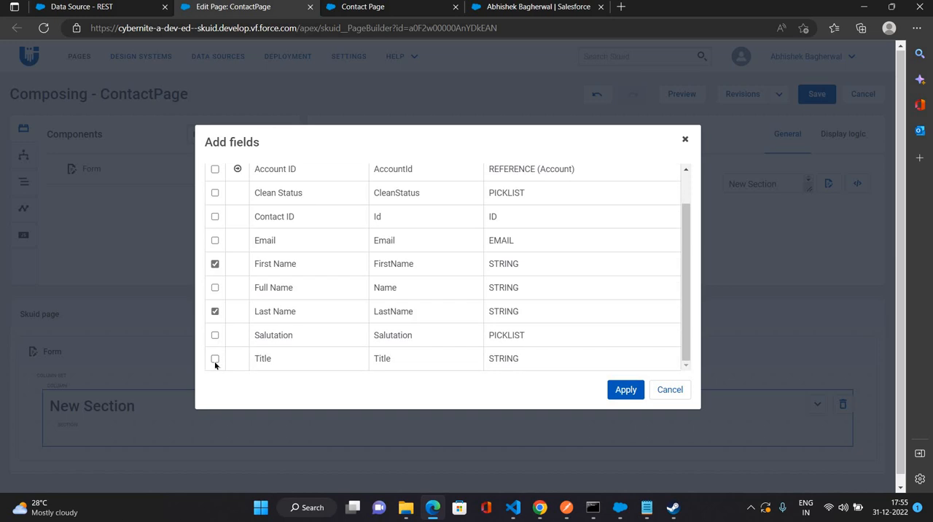
scroll(204, 274, "up", 1)
left_click(214, 271)
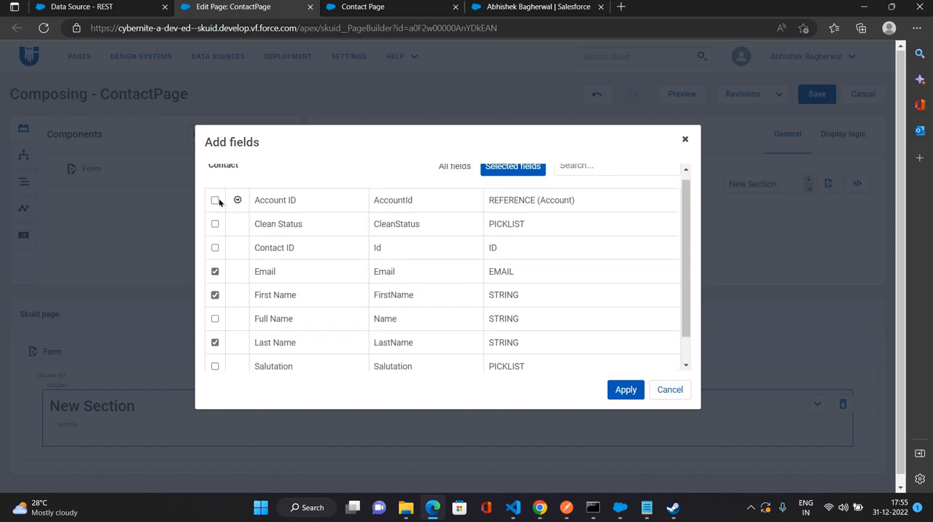
left_click(216, 201)
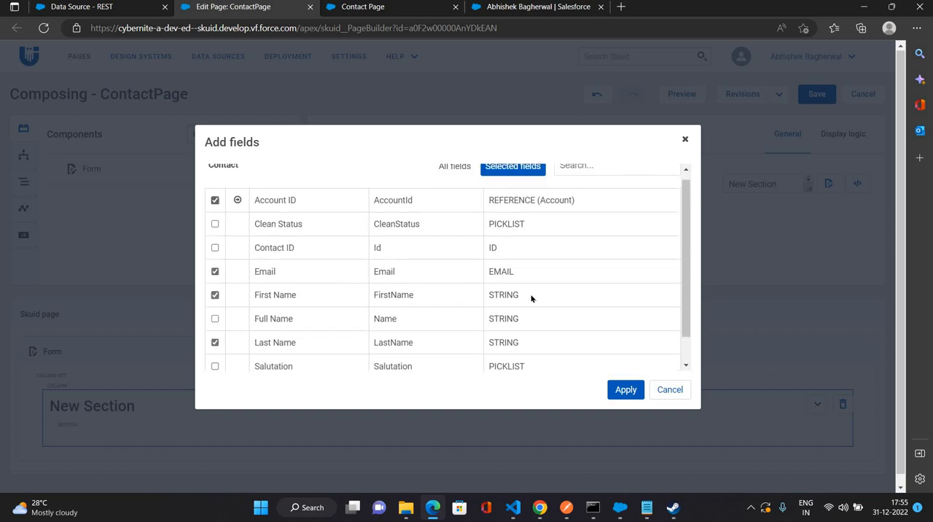
left_click(620, 391)
- Enable the save and cancel buttons on the form, keeping ContactModel as its model
scroll(248, 358, "down", 2)
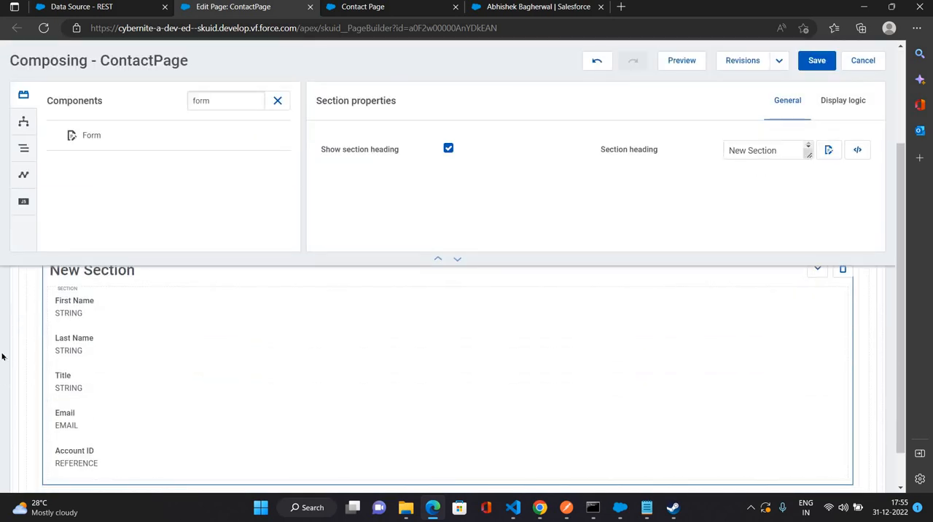
scroll(7, 335, "down", 1)
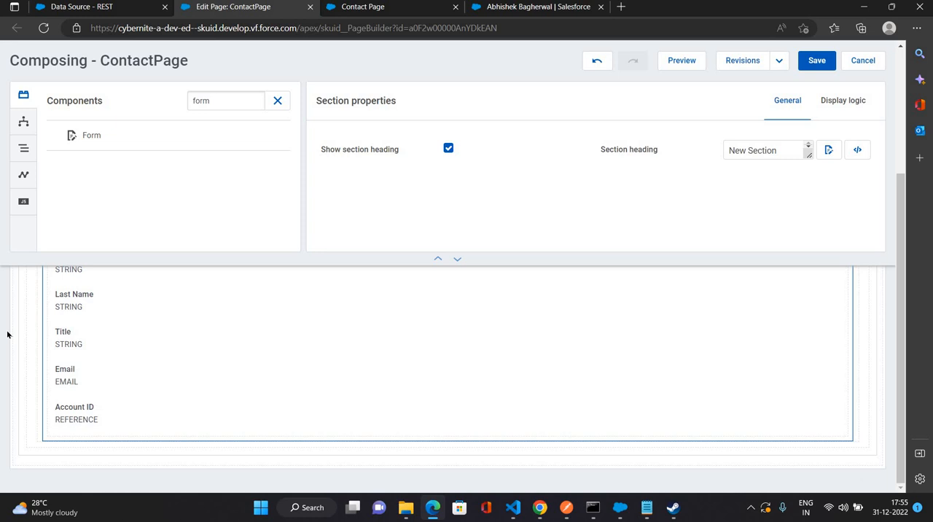
scroll(7, 333, "up", 2)
scroll(7, 334, "down", 1)
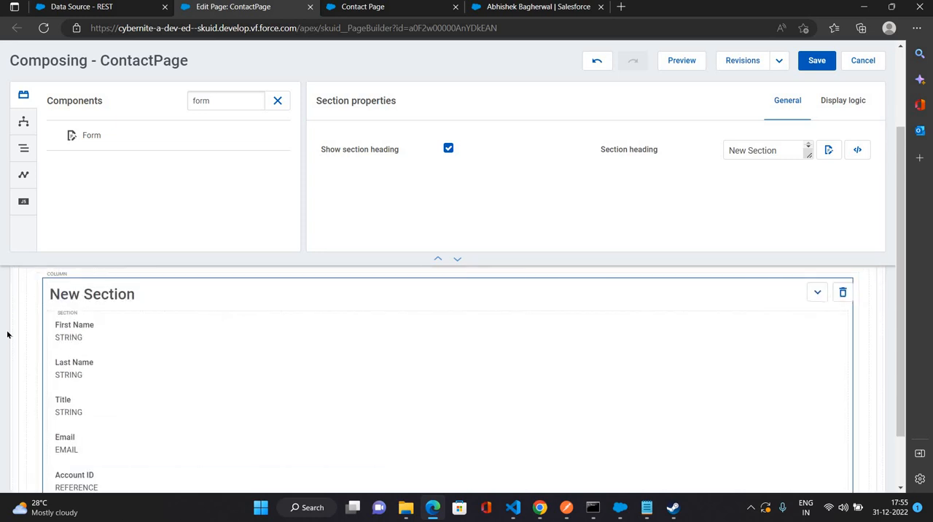
scroll(454, 380, "down", 2)
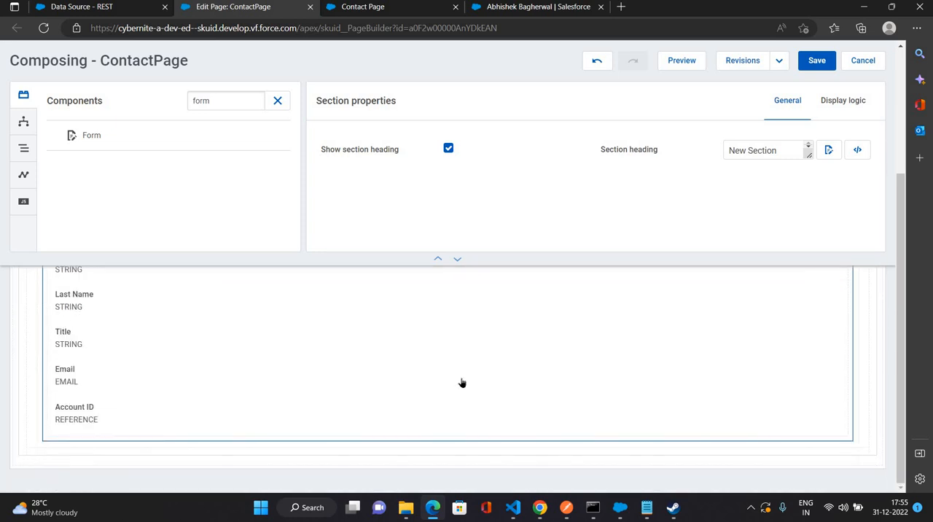
scroll(419, 371, "up", 4)
left_click(358, 372)
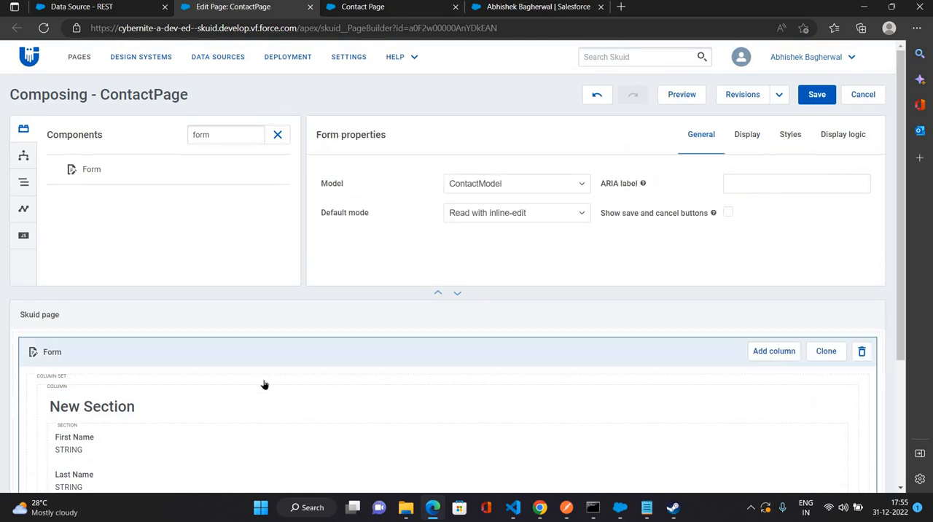
left_click(581, 184)
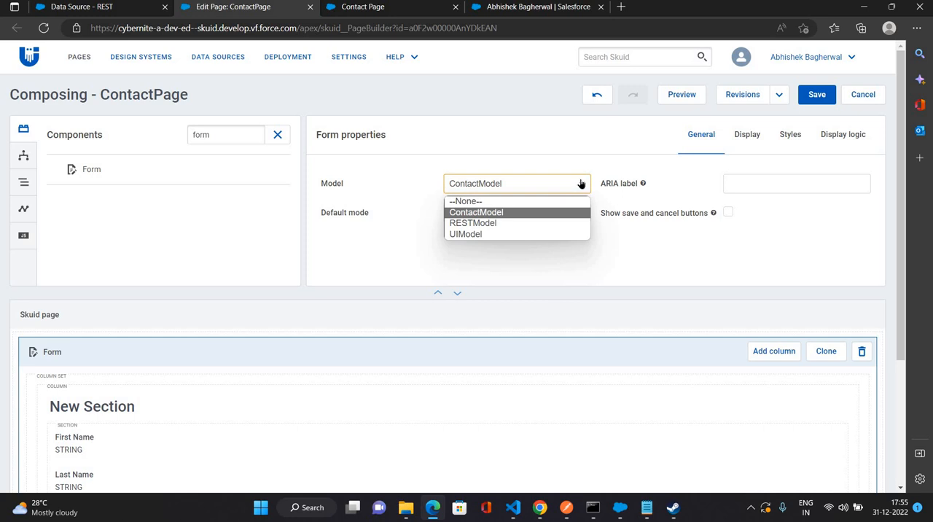
left_click(544, 134)
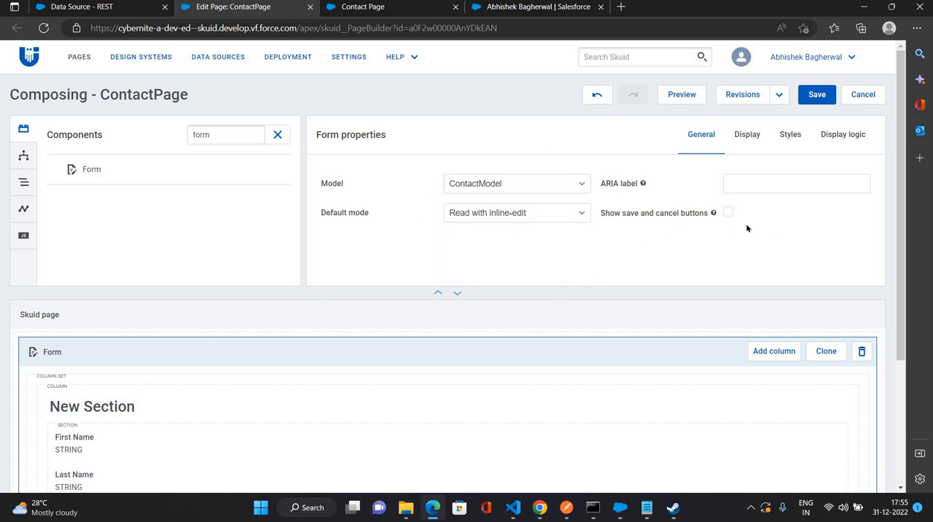
left_click(728, 213)
scroll(576, 277, "down", 5)
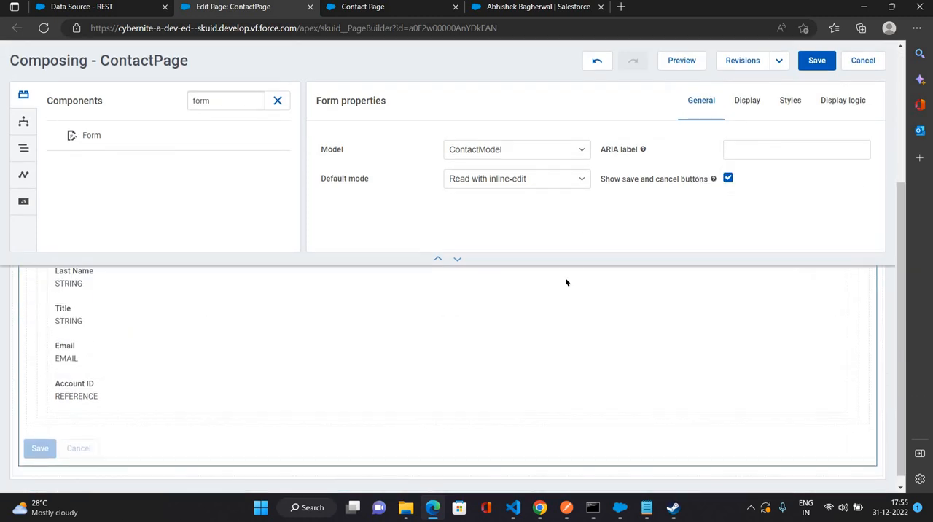
- Set the form's default mode to Edit and save the page
scroll(542, 242, "up", 5)
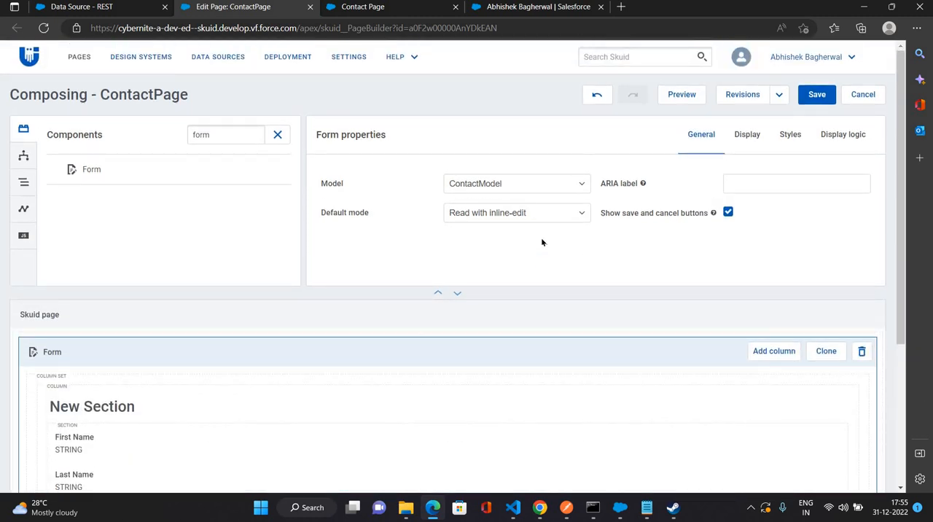
left_click(555, 216)
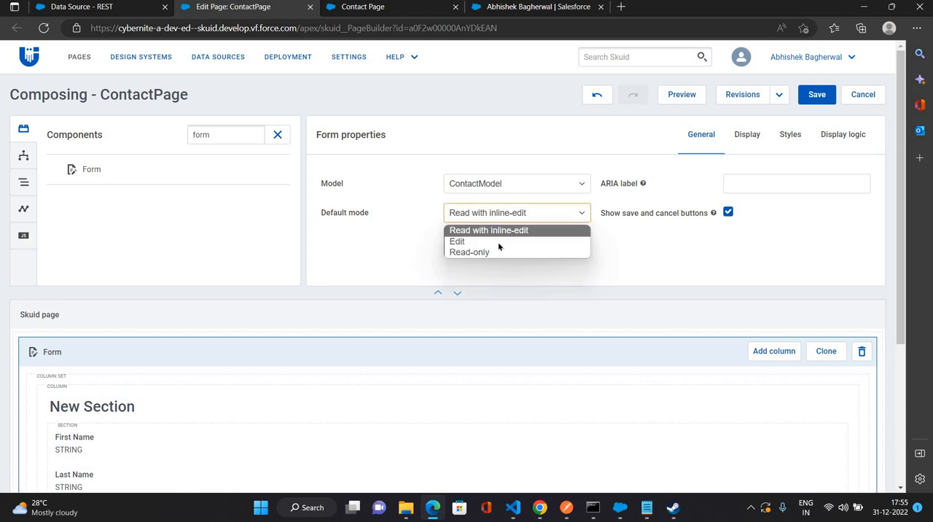
left_click(537, 242)
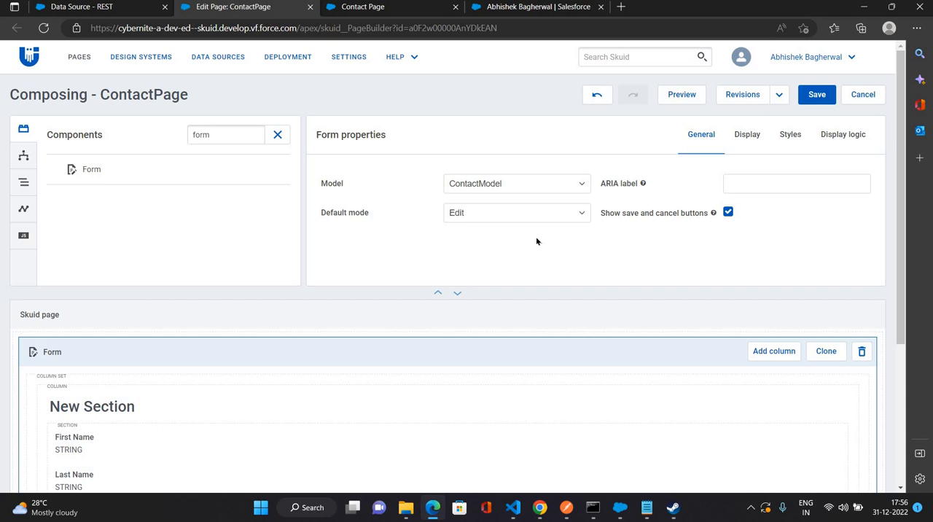
scroll(550, 283, "down", 3)
scroll(817, 158, "up", 3)
left_click(817, 94)
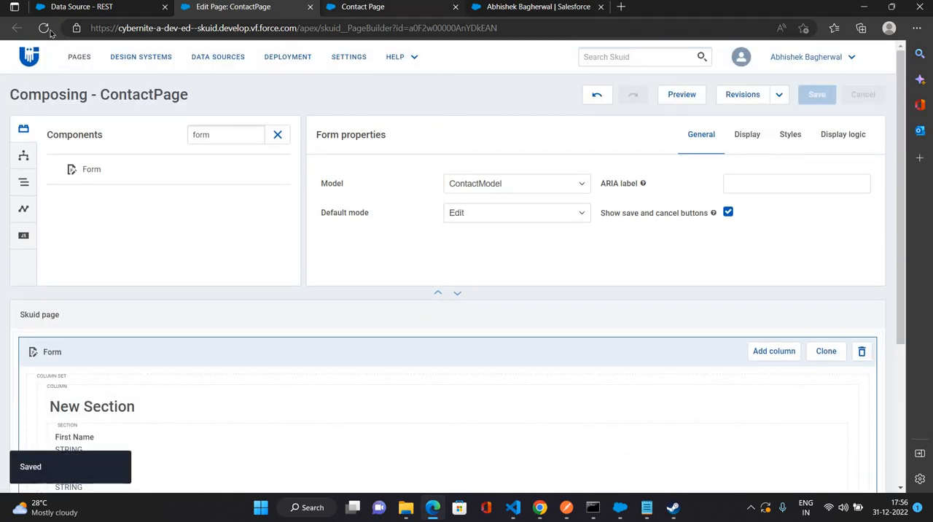
- Reload the Contact Page and compare its fields, including the required Last Name, with the form in the page builder
left_click(363, 7)
key("F5")
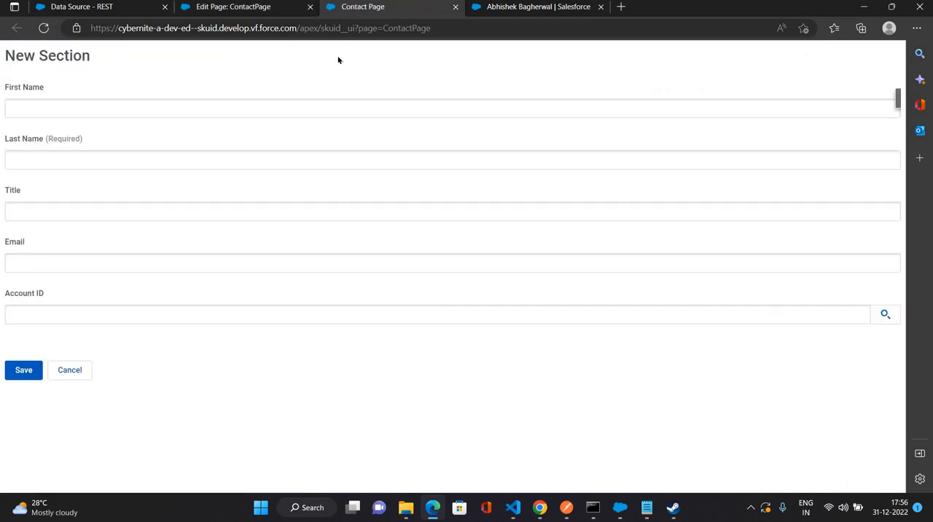
left_click(250, 11)
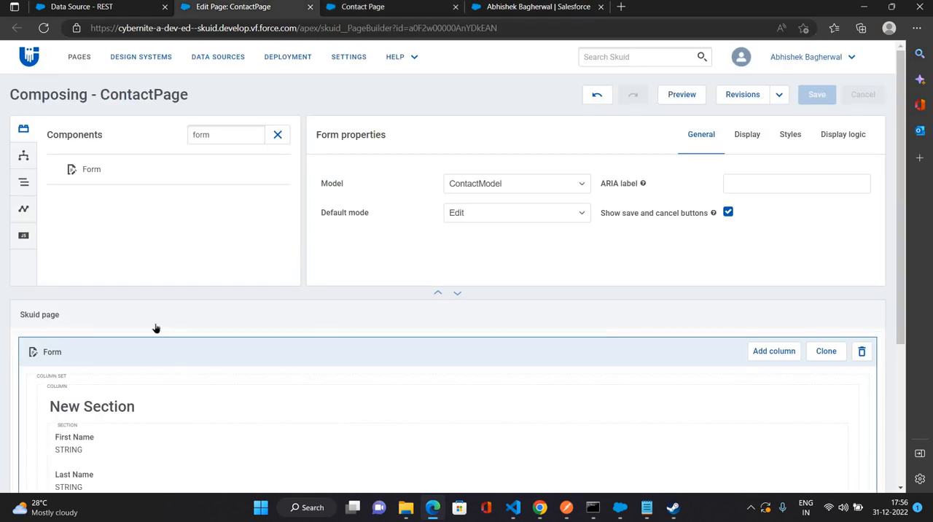
scroll(131, 318, "down", 3)
scroll(95, 365, "up", 1)
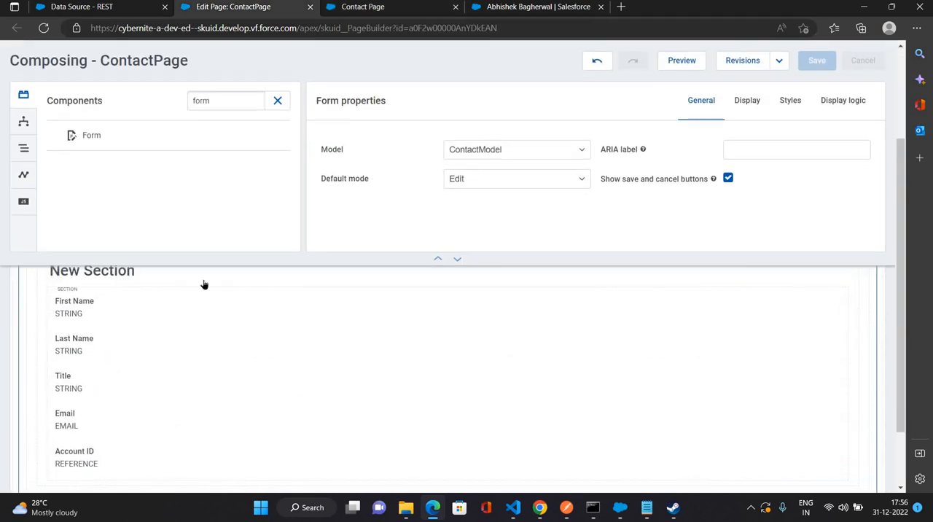
left_click(386, 7)
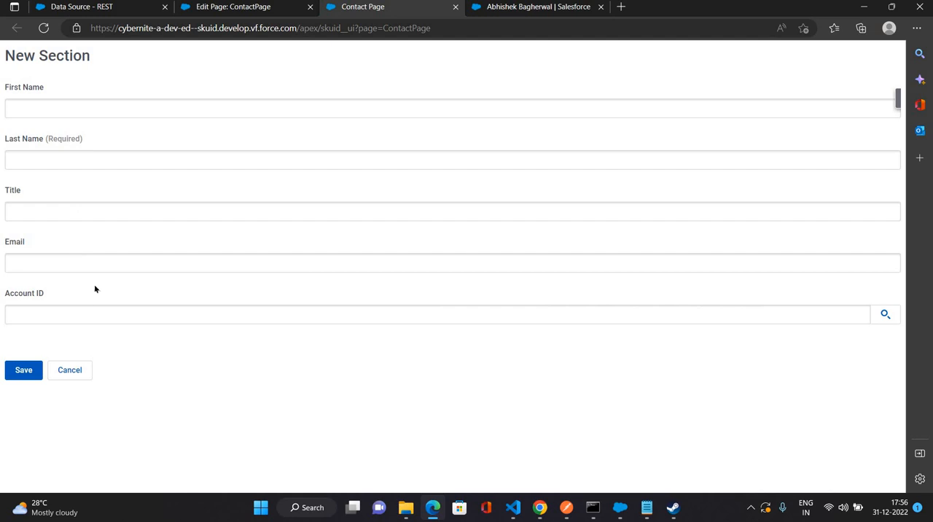
left_click_drag(44, 138, 154, 144)
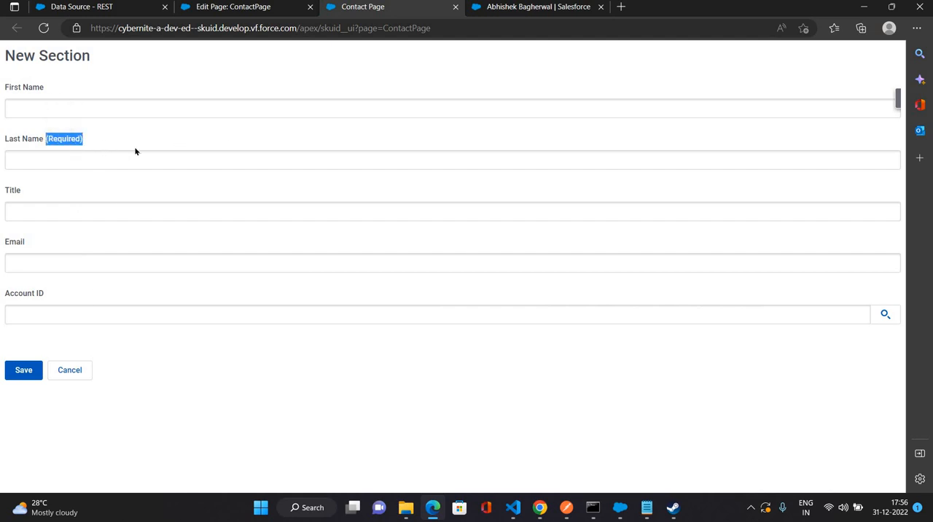
- Fill in the contact's names and e-mail with title VP and account Burlington Textiles Corp of America, and try to save it
left_click(66, 106)
key("Return")
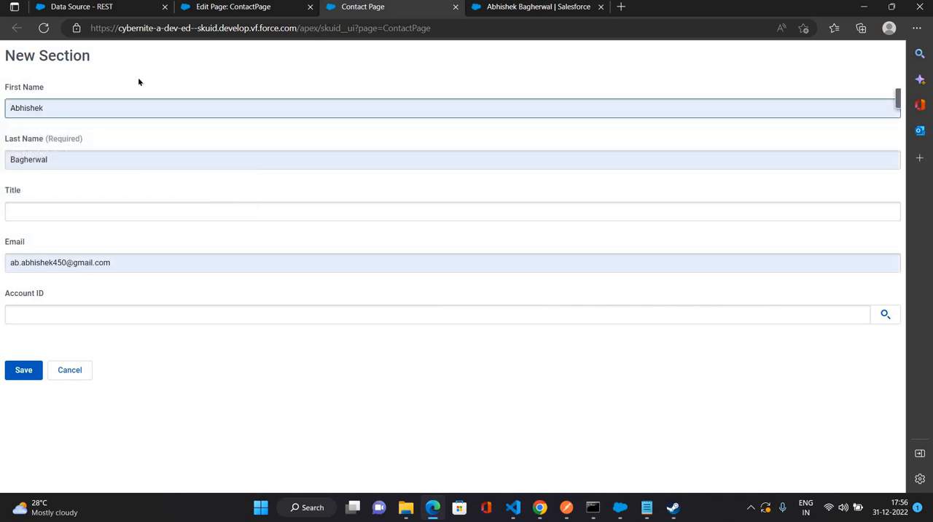
left_click(56, 215)
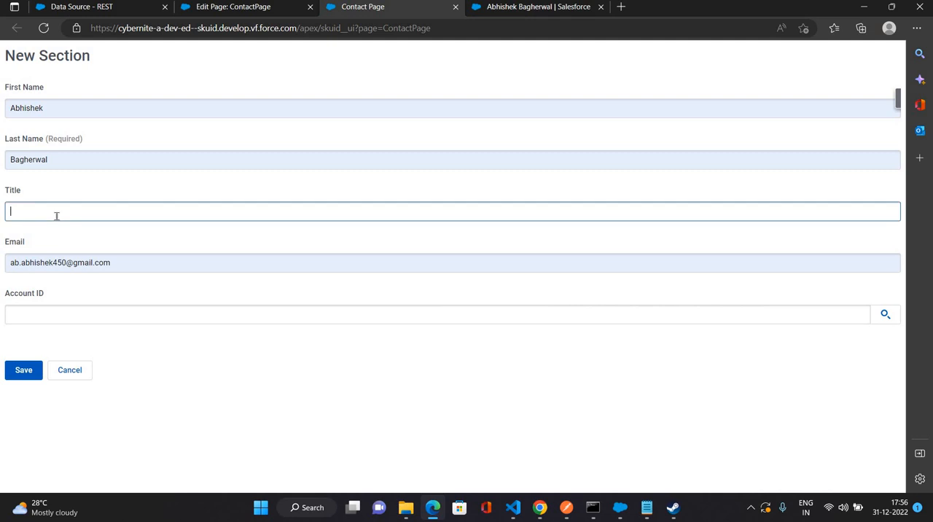
type("VP")
left_click(66, 307)
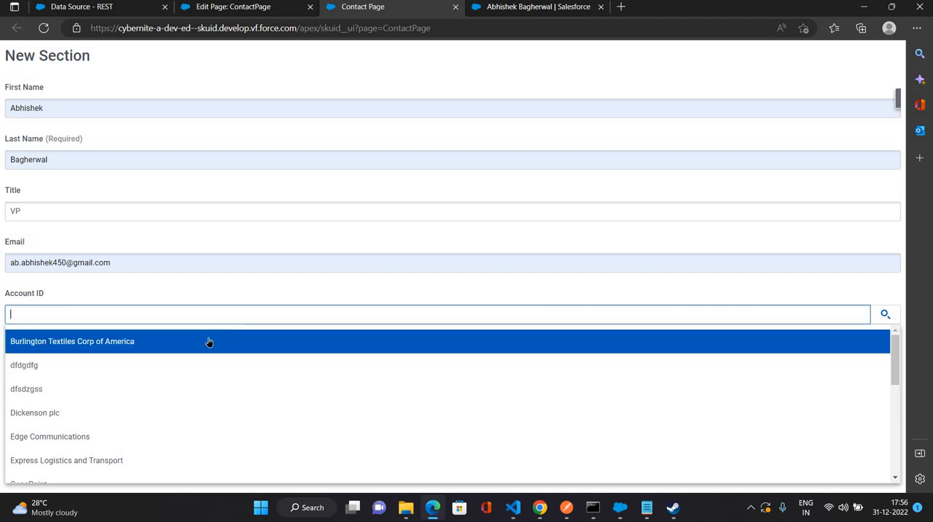
left_click(208, 340)
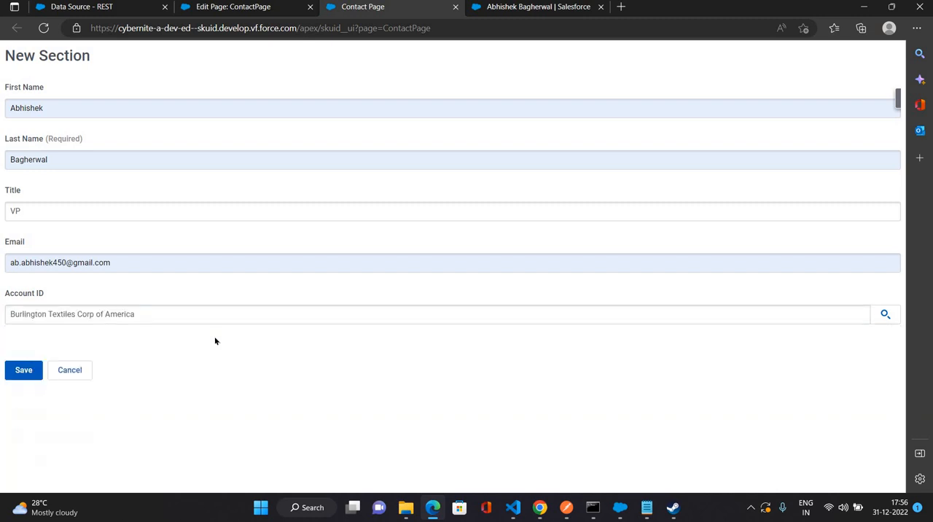
left_click(23, 379)
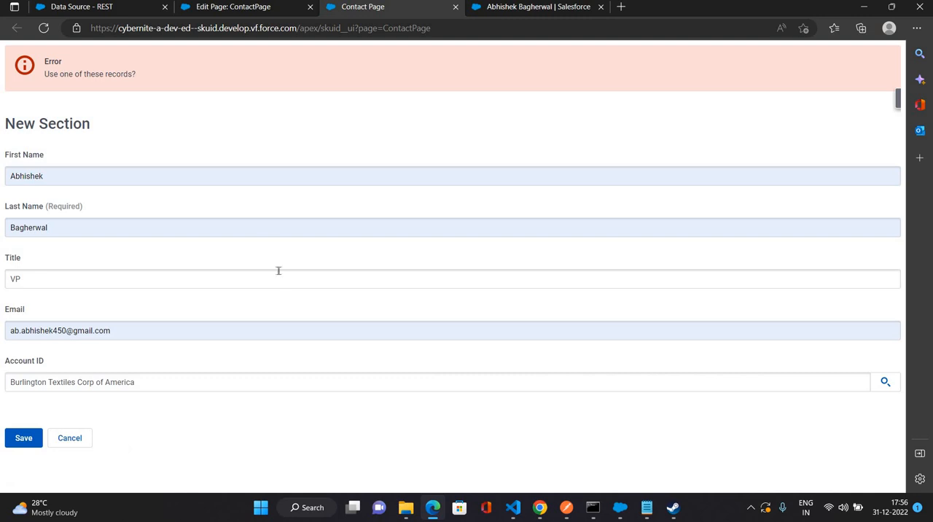
- Examine the form's properties, its New Section and the listed fields in the page builder
left_click(243, 9)
scroll(260, 343, "down", 1)
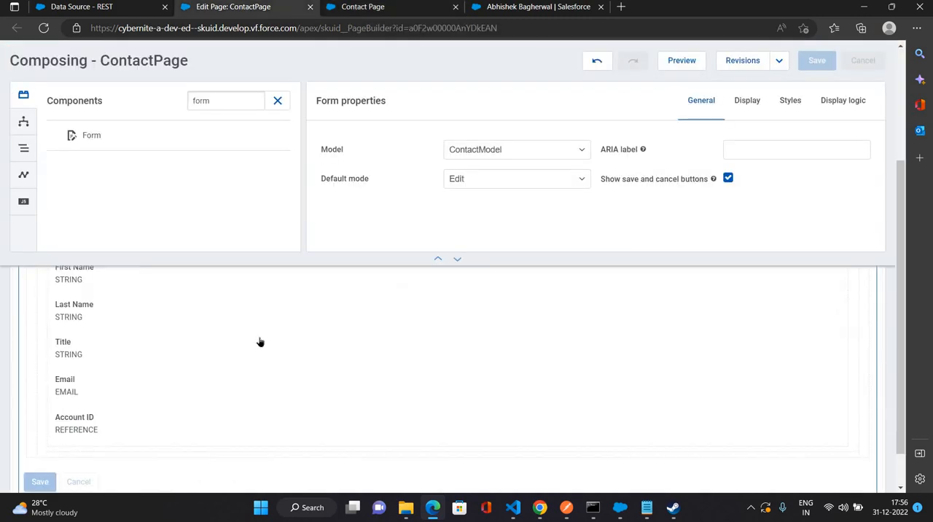
scroll(354, 312, "up", 2)
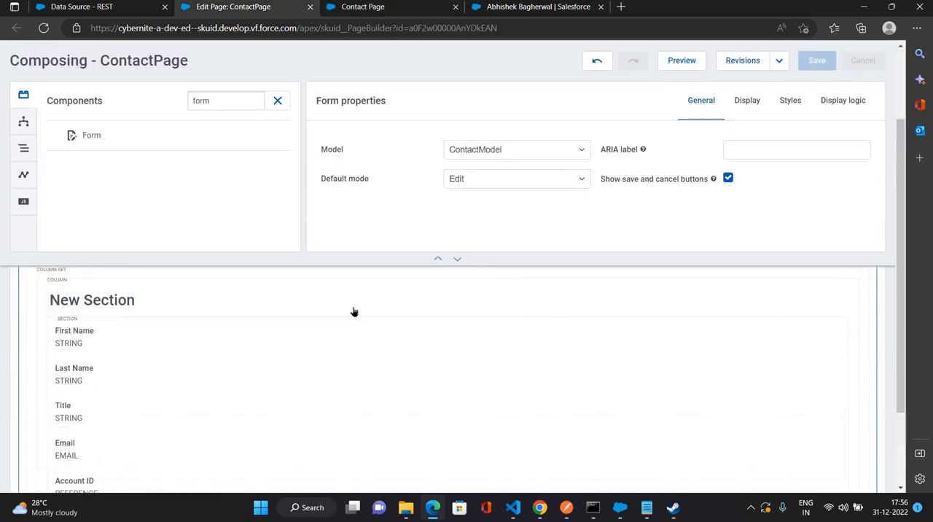
left_click(375, 386)
scroll(211, 371, "down", 1)
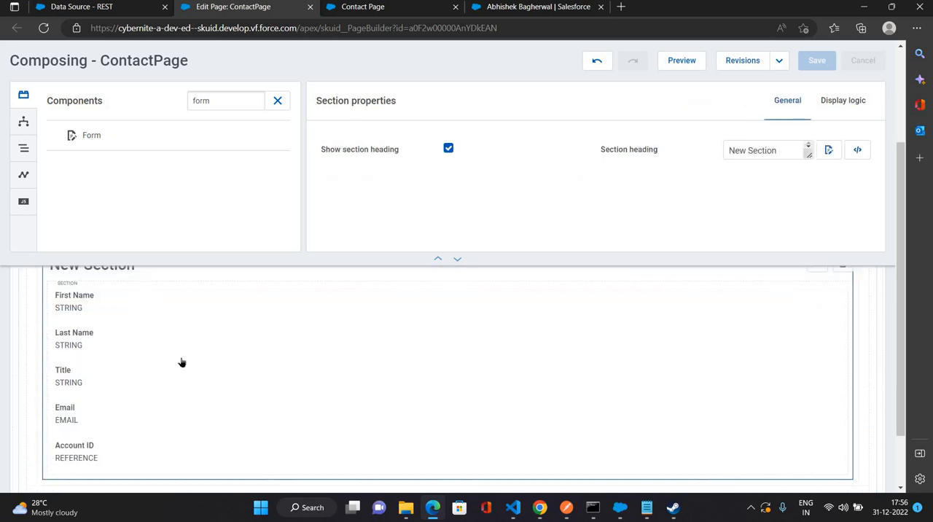
scroll(99, 360, "up", 3)
left_click(99, 361)
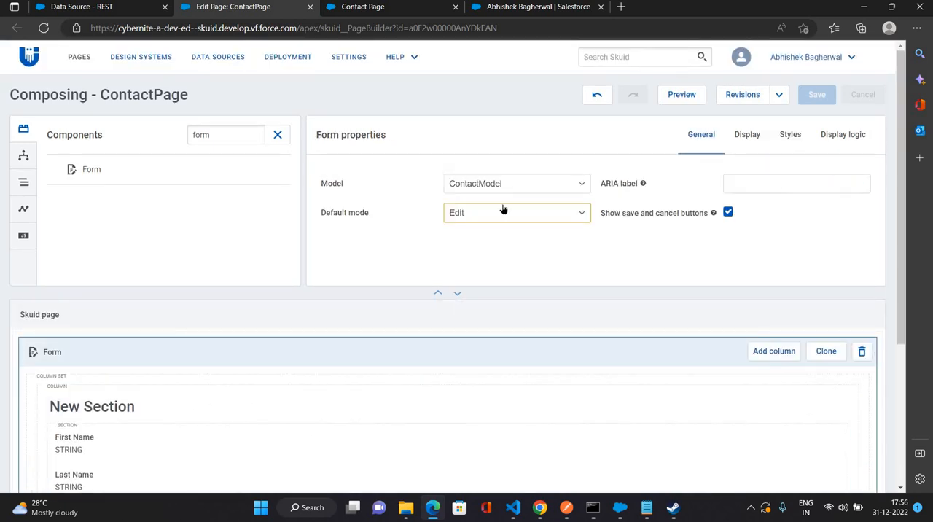
scroll(167, 258, "down", 1)
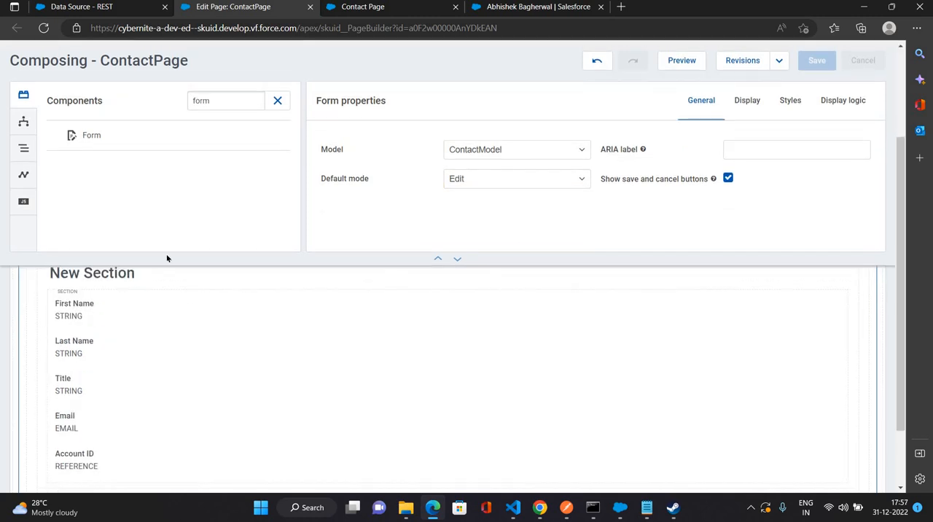
scroll(167, 258, "up", 1)
- Disable the form's save and cancel buttons, save the page and test it on the reloaded Contact Page
left_click(727, 215)
left_click(830, 99)
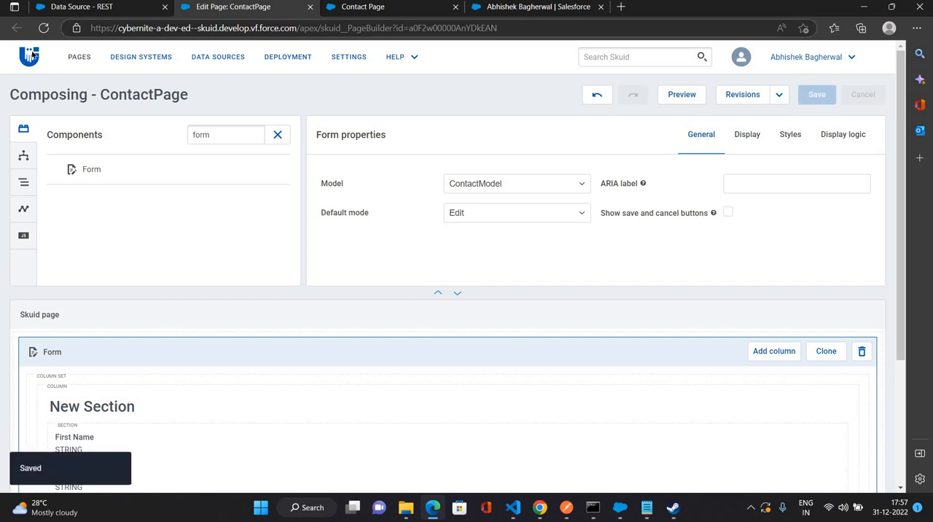
left_click(351, 10)
key("F5")
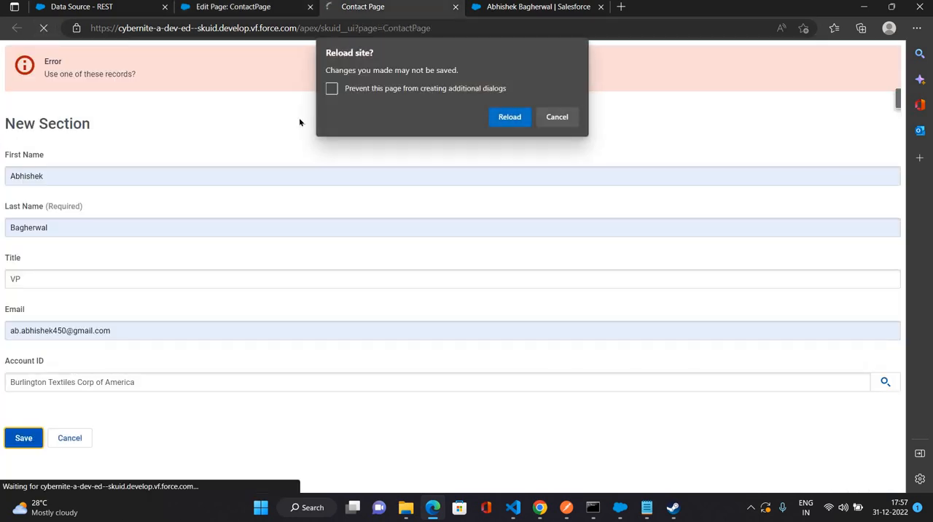
key("Return")
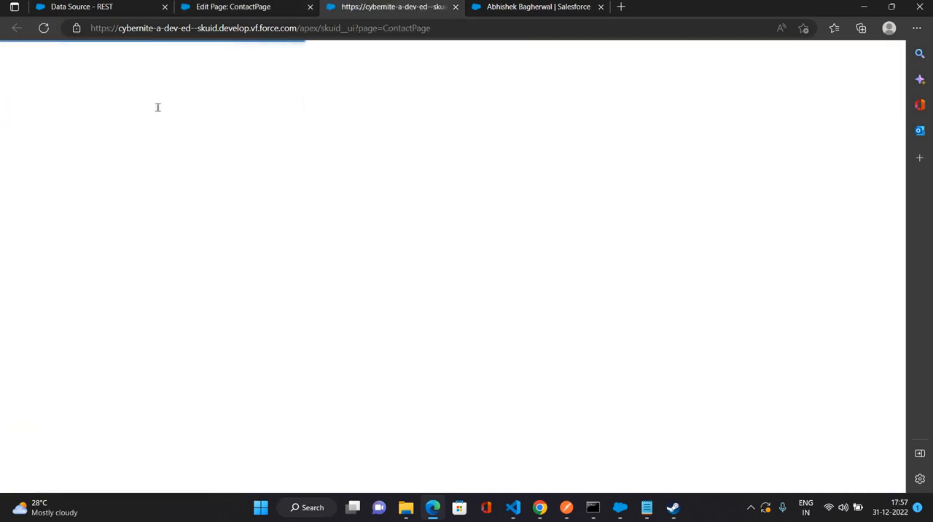
left_click(156, 107)
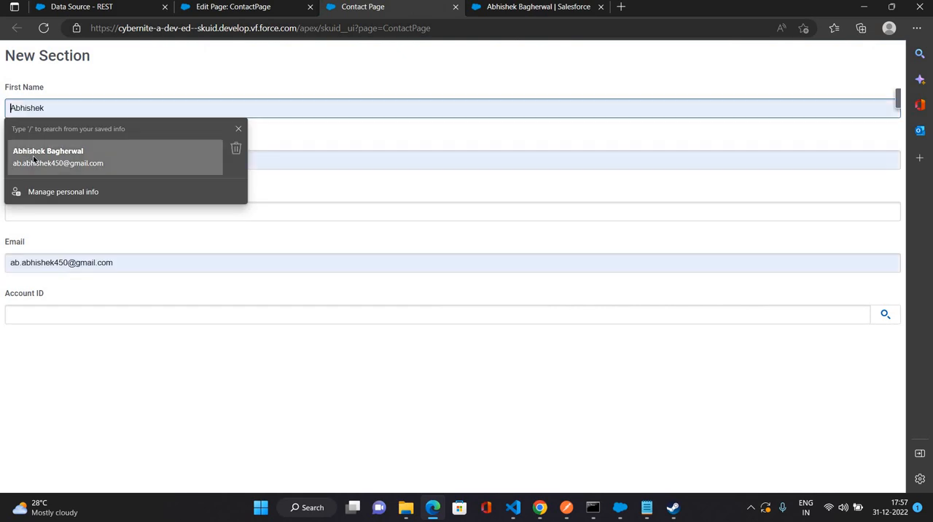
left_click(48, 156)
- Re-enable the save and cancel buttons in the form's properties and save the page
key("ctrl+shift+Tab")
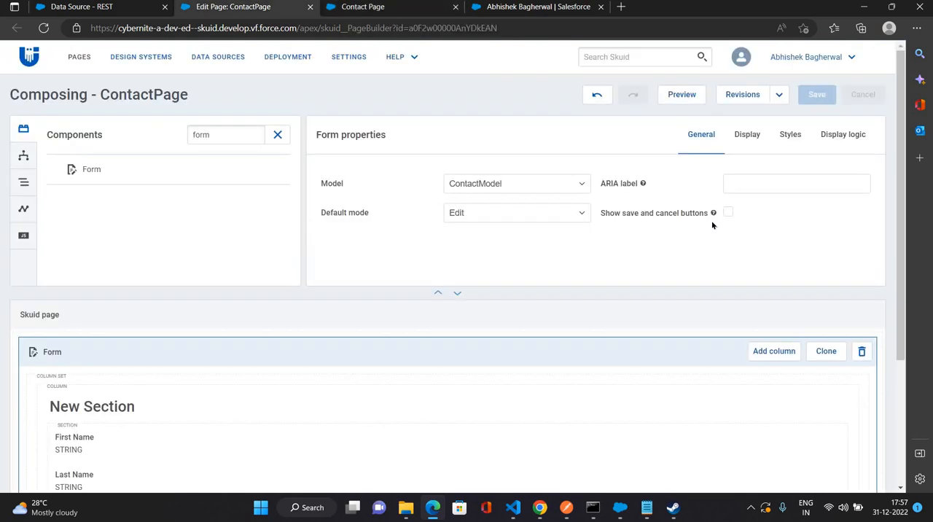
left_click(815, 95)
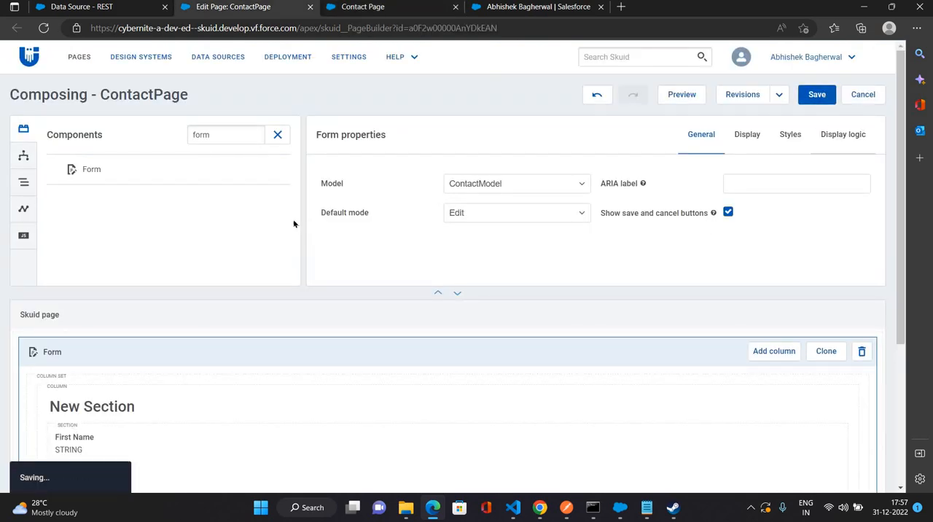
- Review the properties of ContactModel, the form, its New Section and the First Name field
left_click(23, 156)
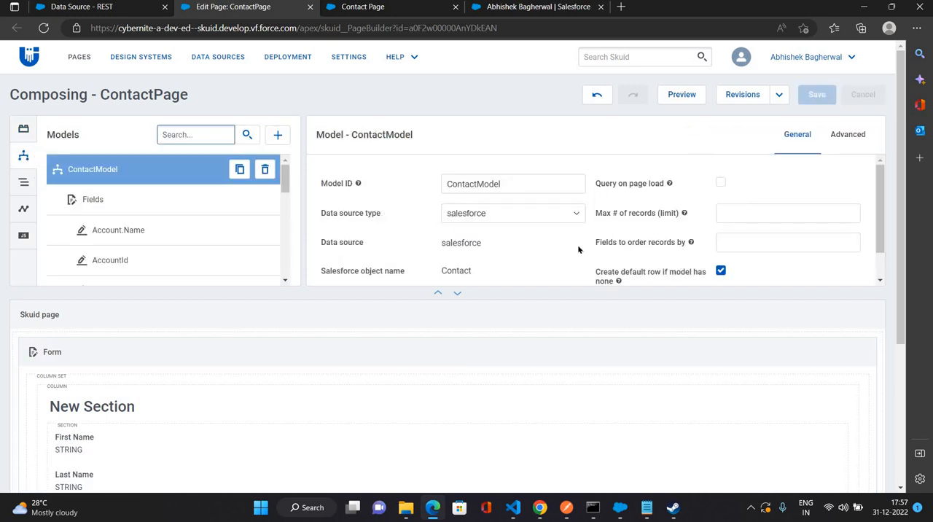
scroll(558, 233, "down", 3)
scroll(729, 211, "up", 4)
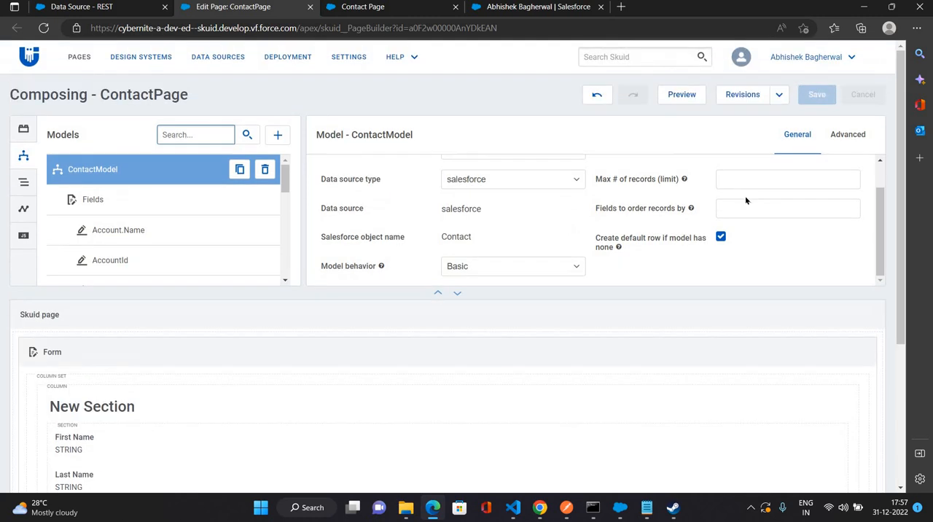
scroll(727, 281, "down", 1)
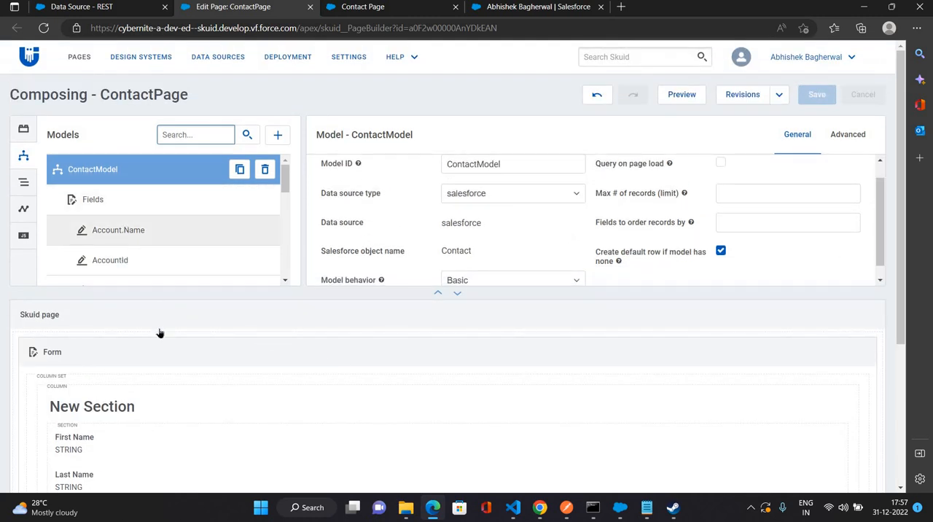
left_click(159, 353)
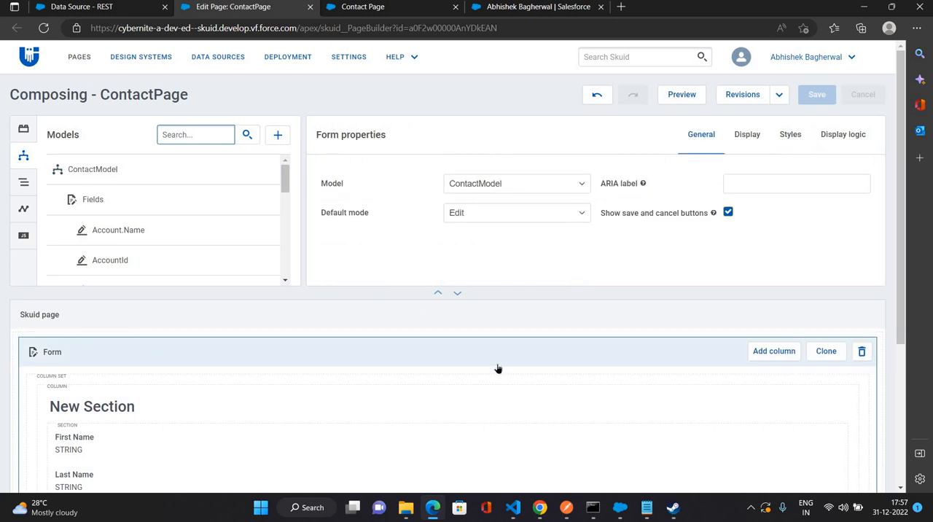
scroll(284, 357, "down", 2)
left_click(219, 336)
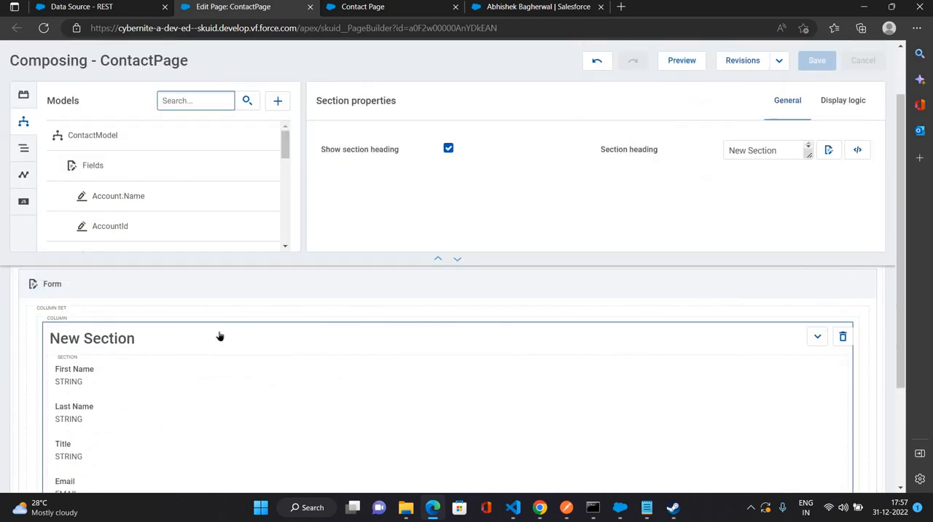
scroll(126, 317, "down", 1)
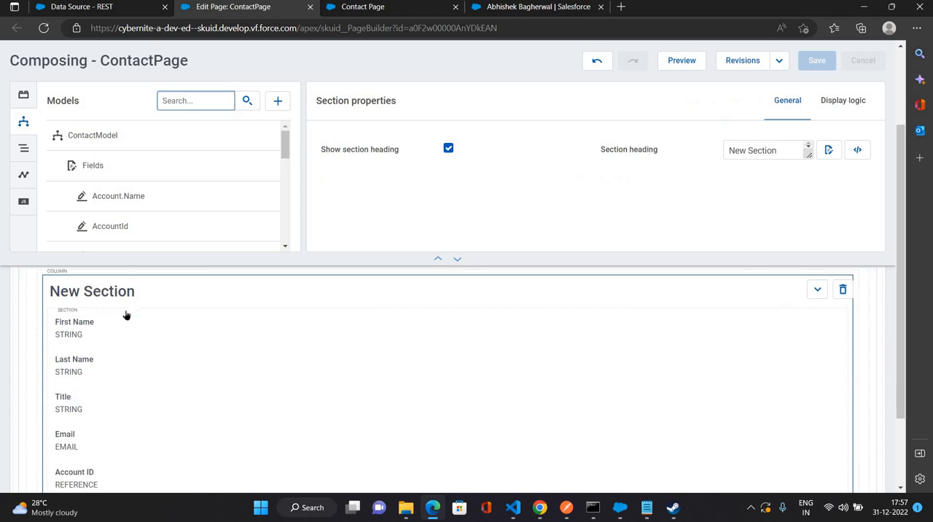
left_click(127, 317)
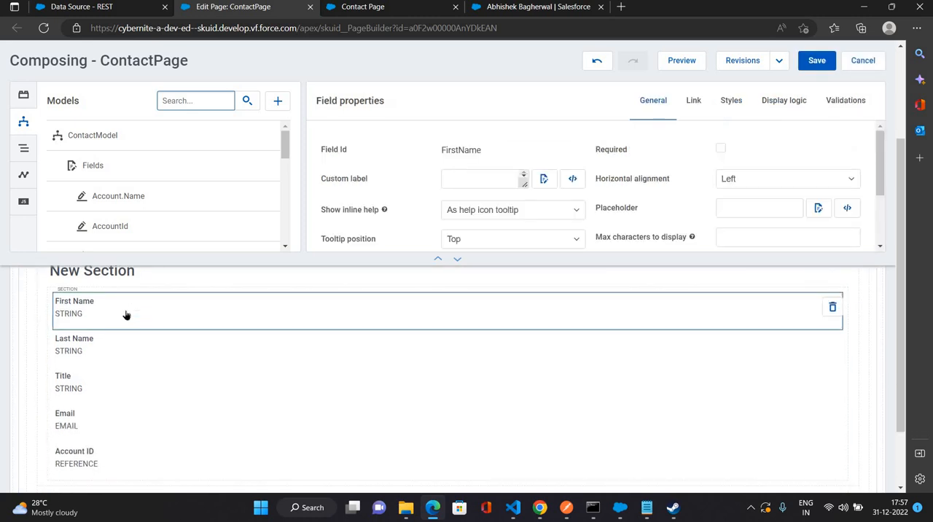
- Reload the Contact Page and fill in the contact's first name, last name and e-mail from the saved personal info
left_click(362, 6)
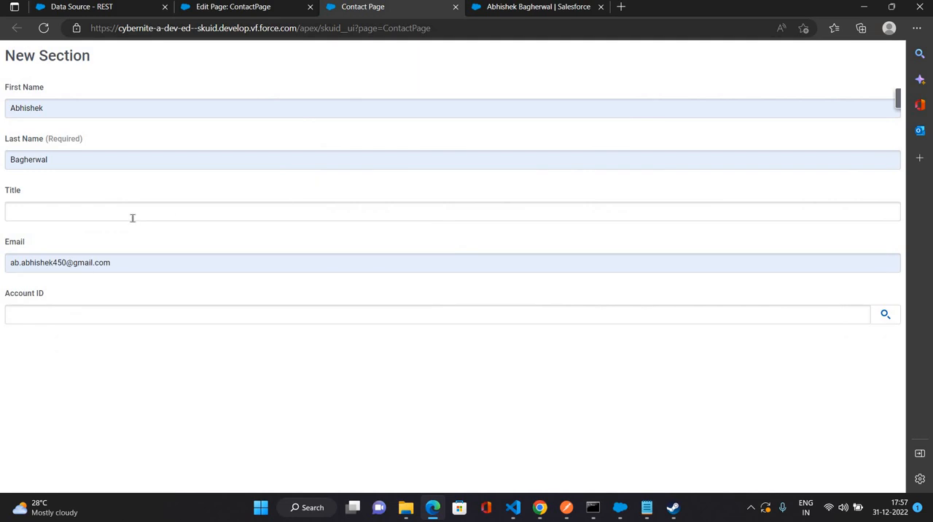
left_click(132, 217)
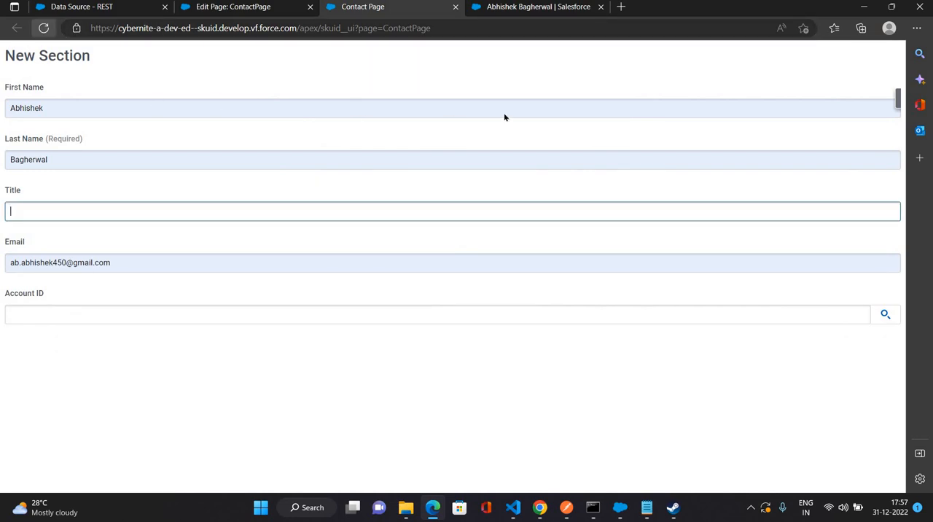
key("F5")
key("Return")
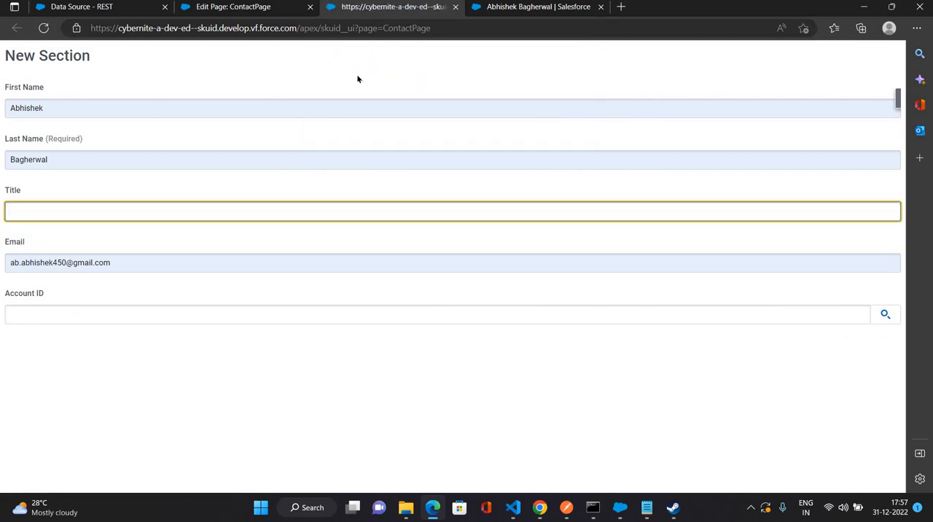
left_click(165, 113)
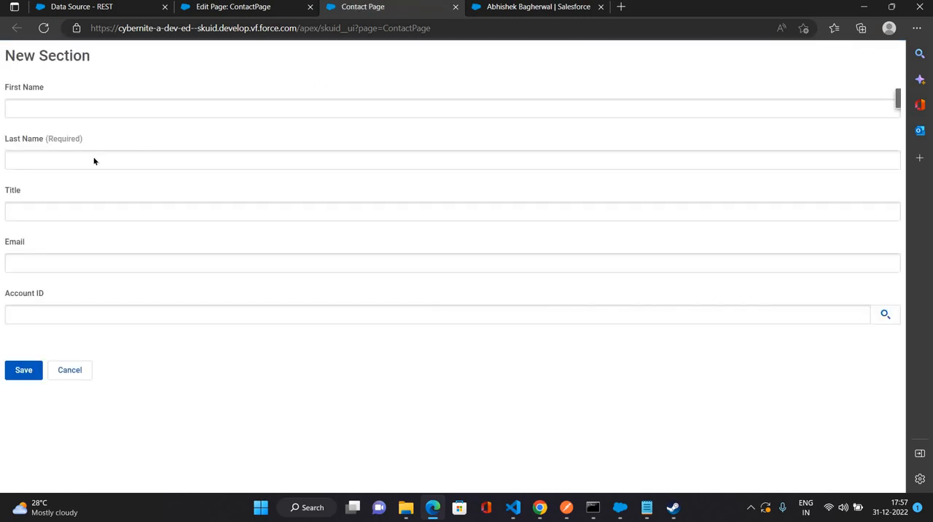
left_click(51, 152)
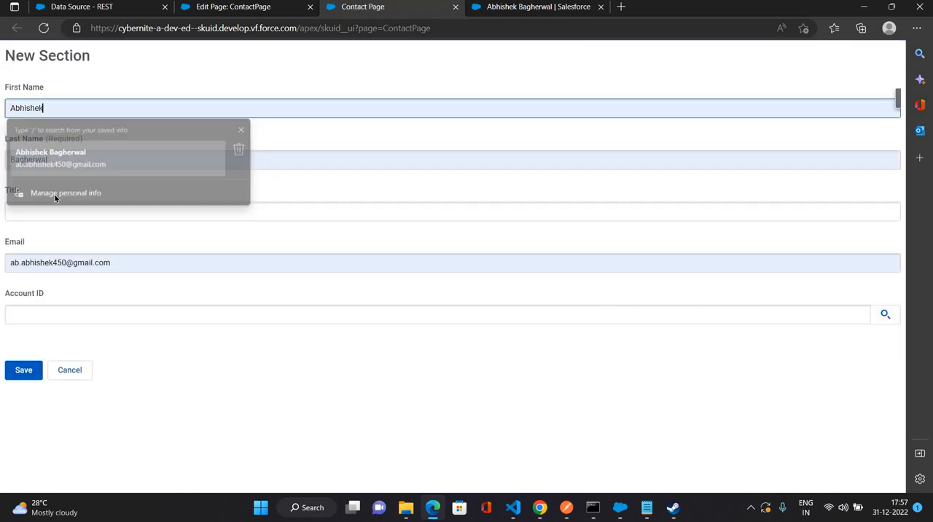
- Open the Contacts list in Salesforce and delete the existing contact linked to Burlington Textiles Corp of America
left_click(543, 7)
scroll(445, 150, "up", 2)
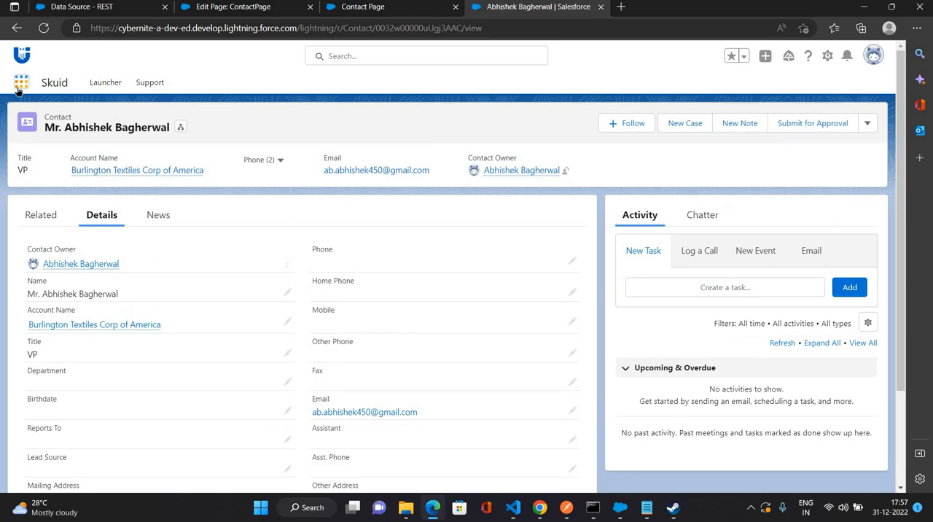
left_click(20, 83)
type("conta")
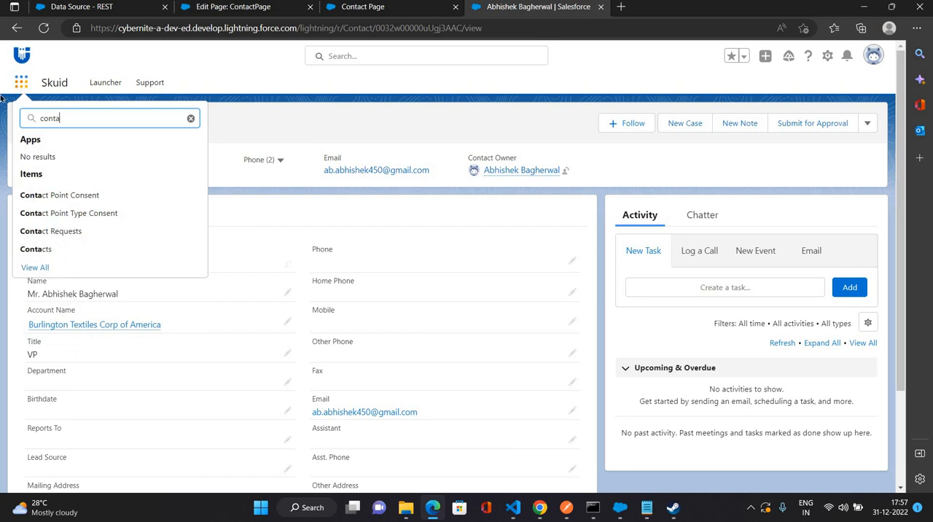
type("ct")
left_click(36, 250)
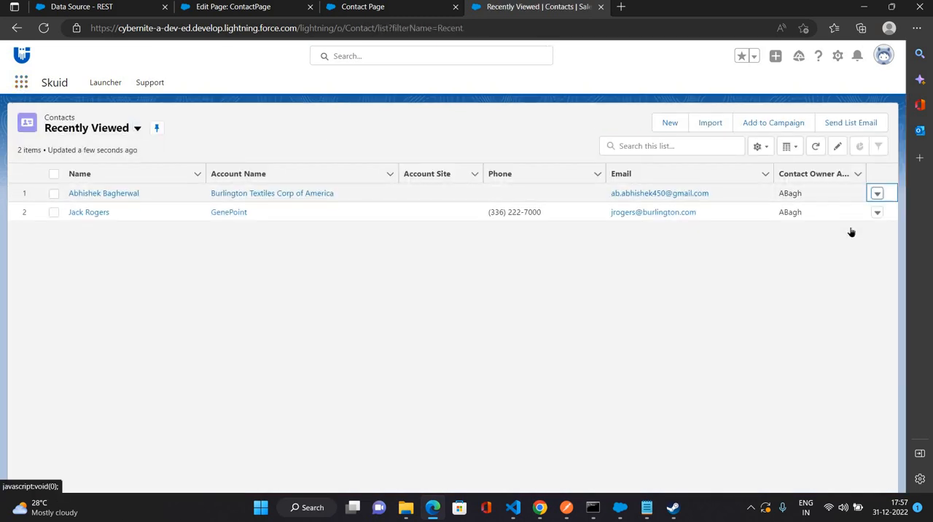
left_click(826, 239)
left_click(625, 292)
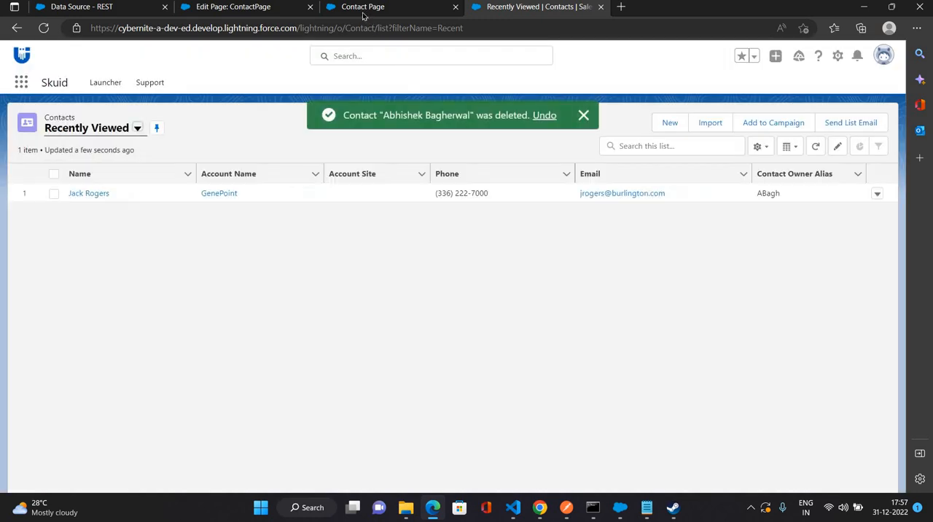
- Return to the Contact Page, reload it and refill the name and e-mail fields from the saved personal info
left_click(364, 10)
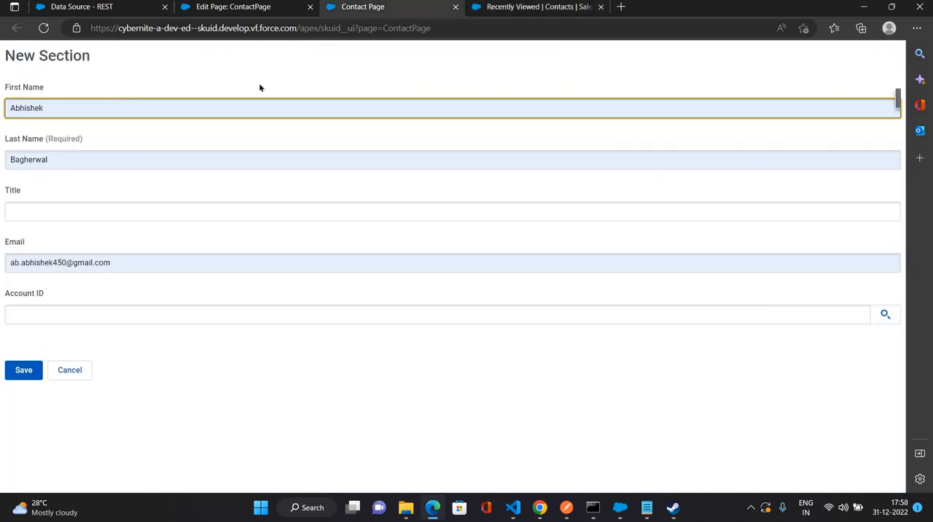
key("F5")
key("Return")
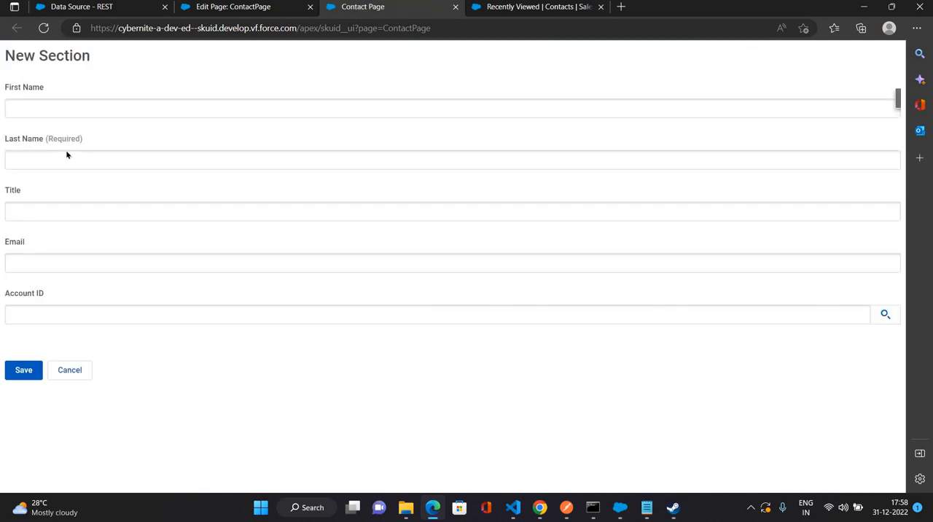
left_click(66, 108)
key("Down")
key("Return")
- Set the contact's title to VP and its account to Dickenson plc, and save the record
left_click(66, 216)
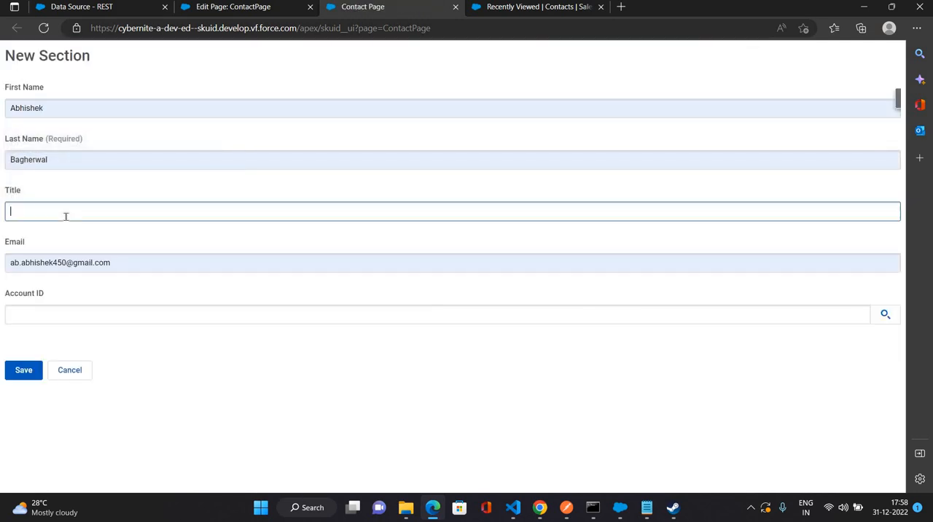
type("VP")
left_click(54, 311)
left_click(45, 406)
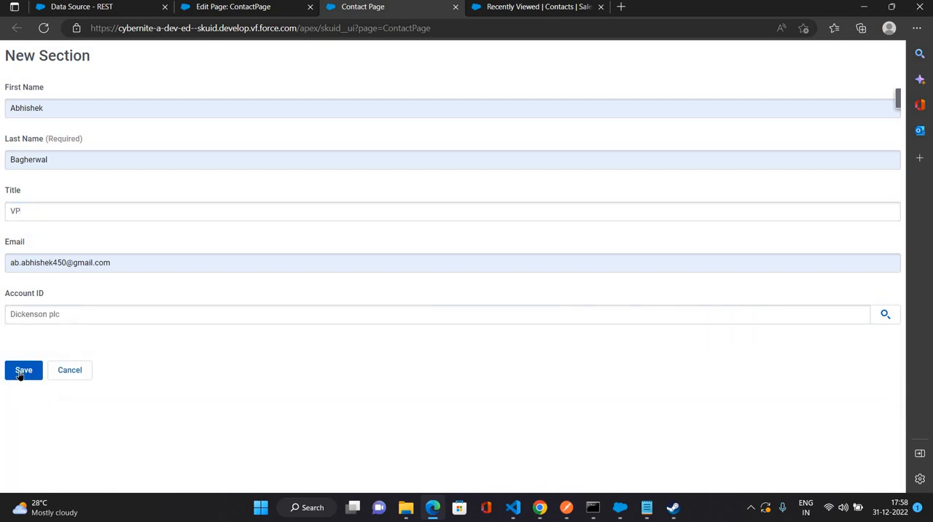
left_click(22, 371)
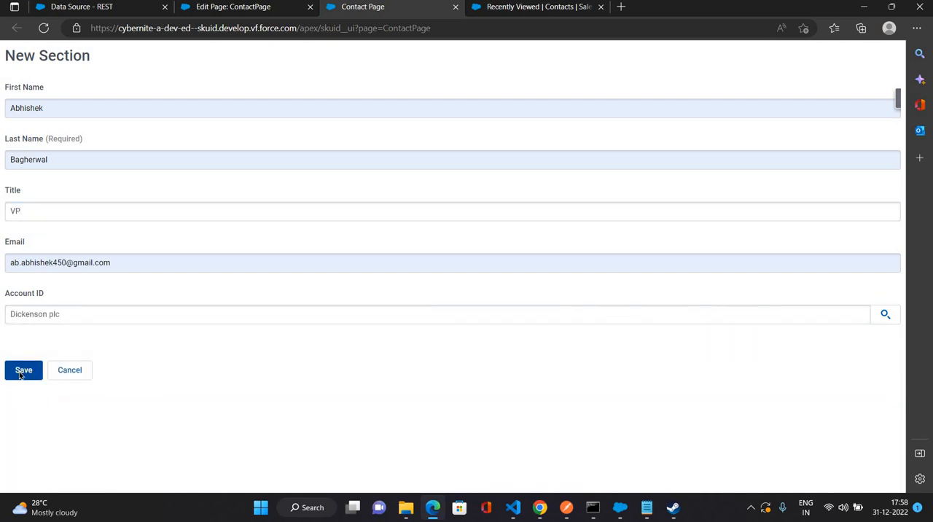
- Open the new contact linked to Dickenson plc in the Salesforce Contacts list and review its details
left_click(508, 8)
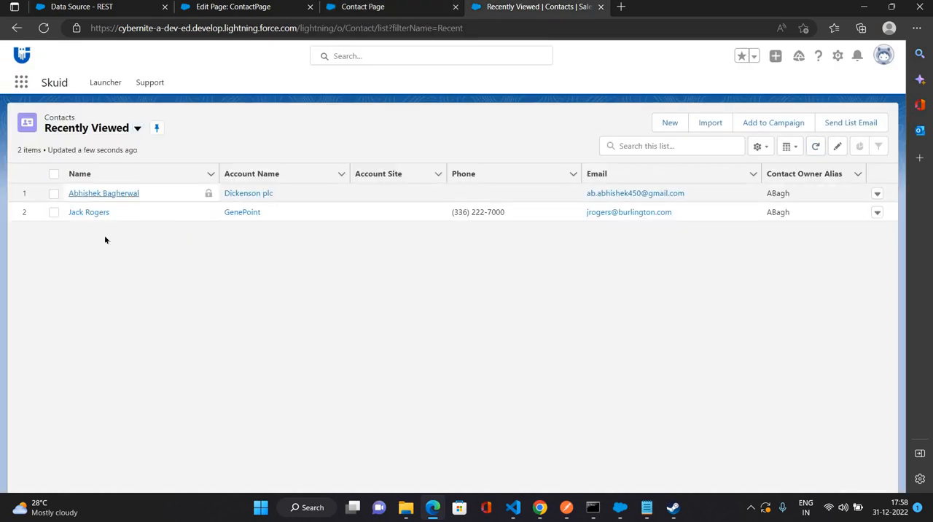
left_click(104, 193)
left_click(102, 214)
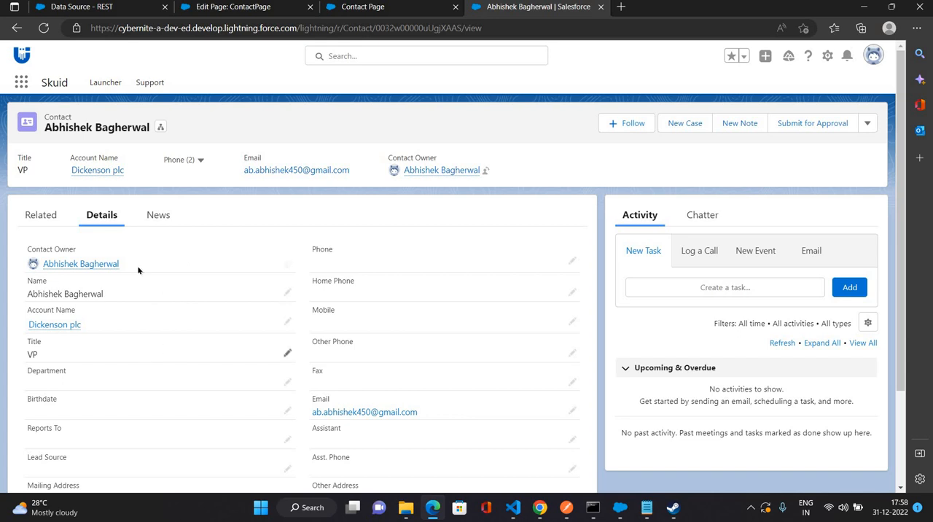
scroll(481, 353, "down", 2)
scroll(217, 353, "down", 1)
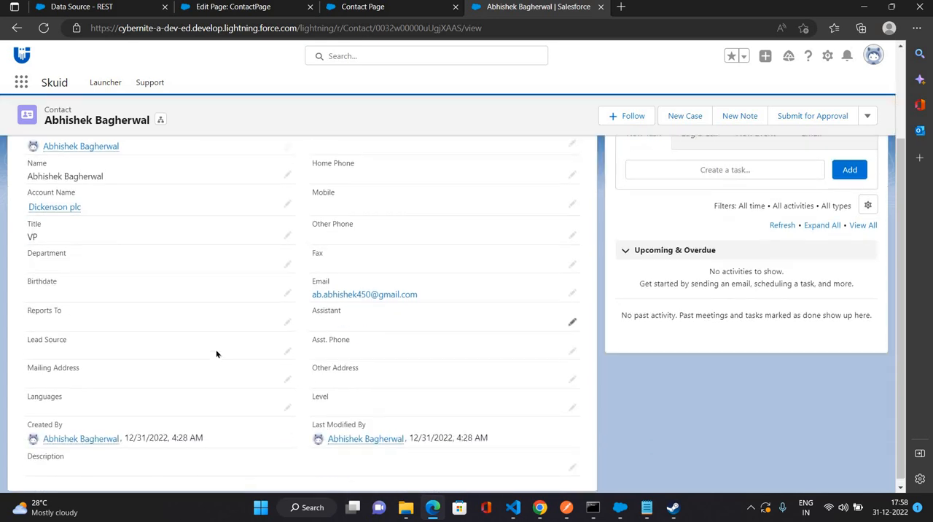
scroll(227, 276, "up", 3)
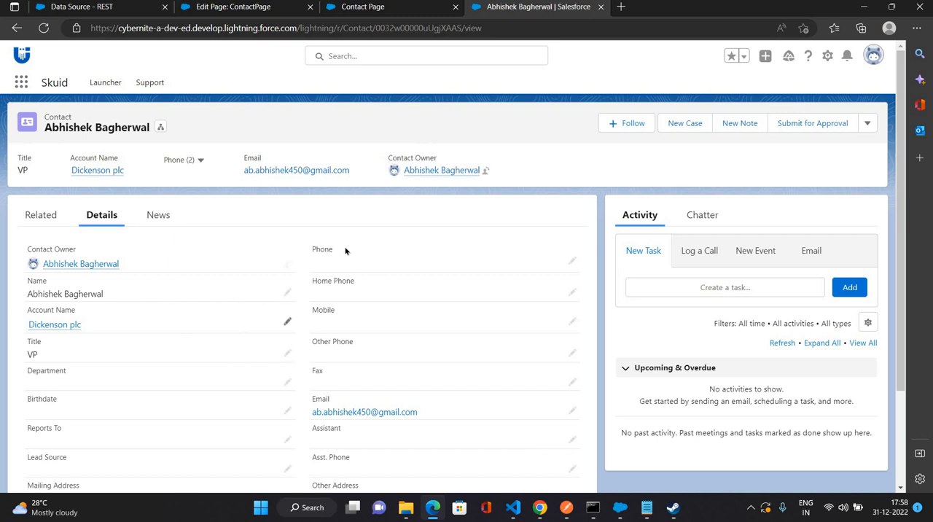
- Return to the ContactPage composer and add a File Upload component below the form
left_click(361, 9)
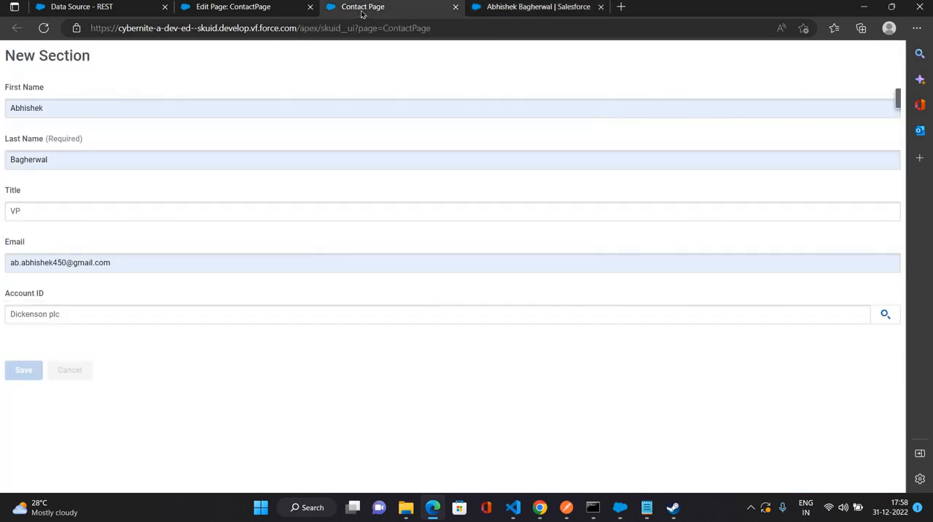
left_click(262, 12)
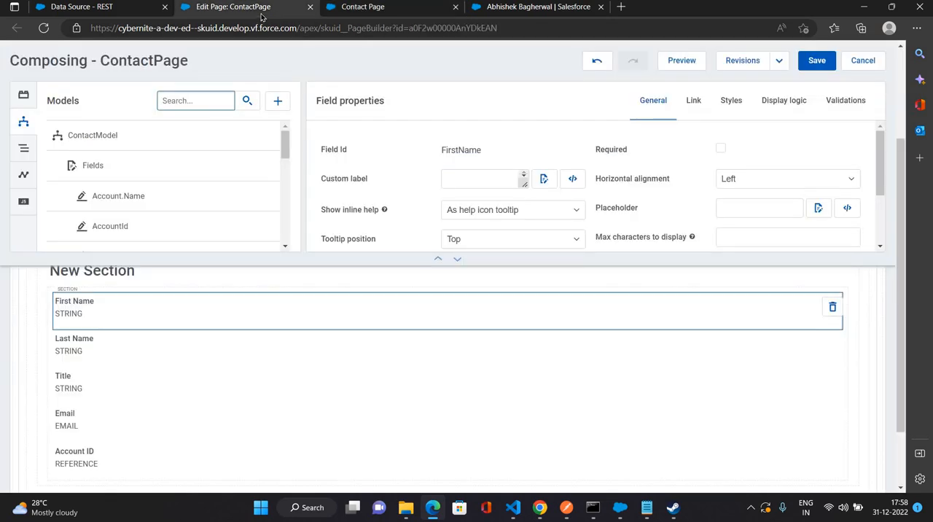
left_click(17, 92)
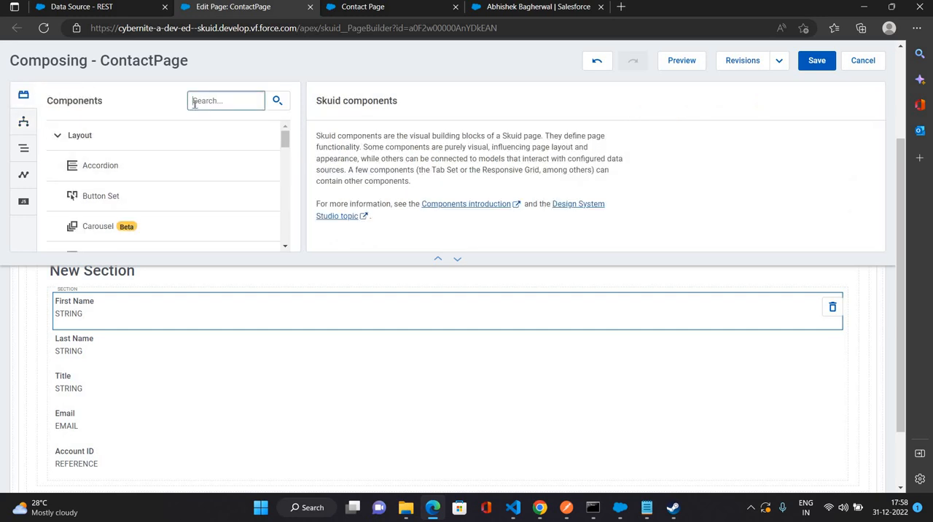
type("FILE")
left_click_drag(146, 132, 188, 401)
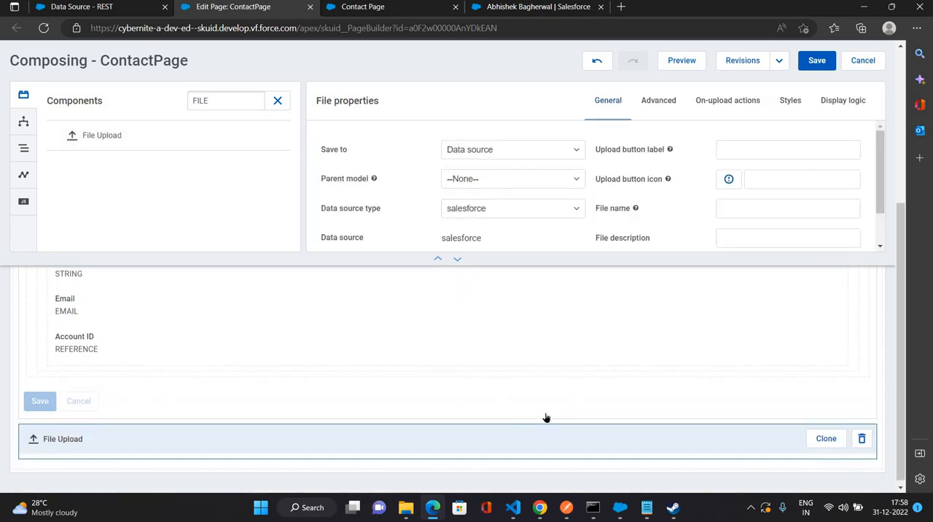
- Keep the File Upload saving to Data source and set its parent model to ContactModel
left_click(568, 154)
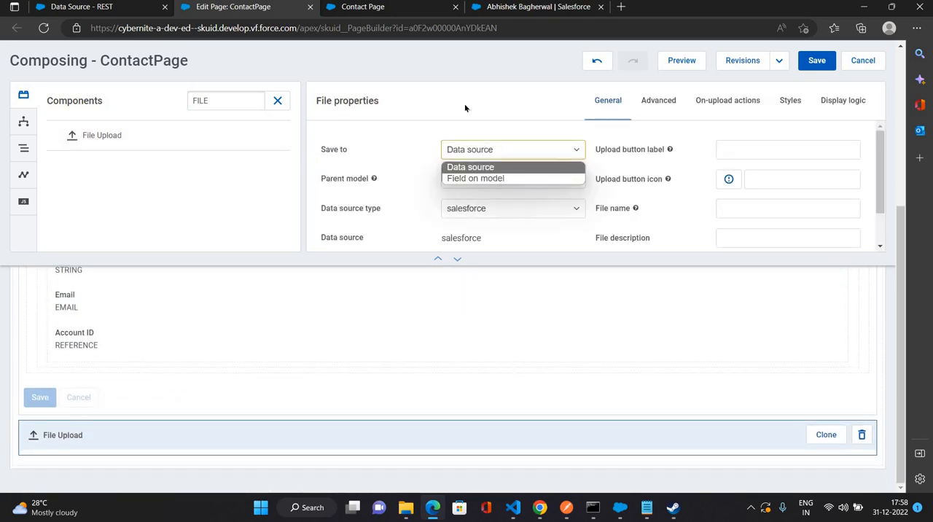
left_click(348, 155)
left_click_drag(330, 150, 382, 139)
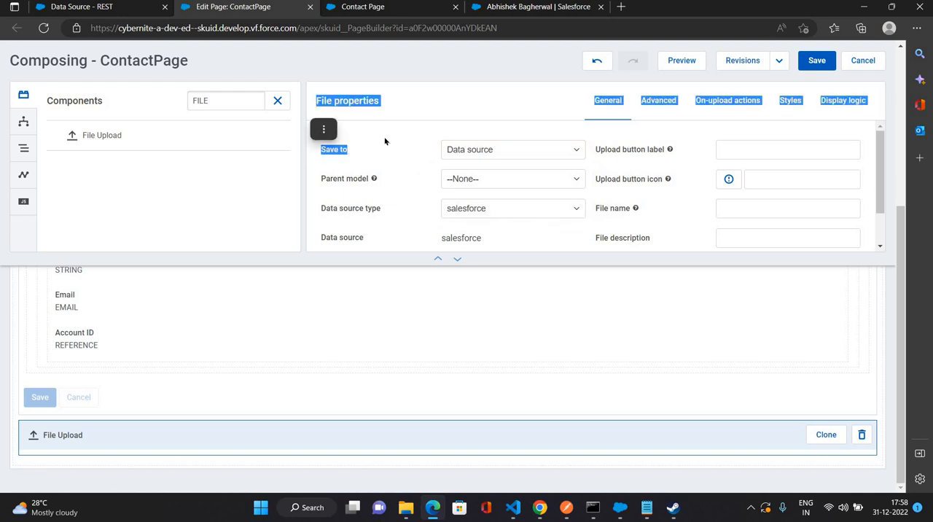
left_click(514, 194)
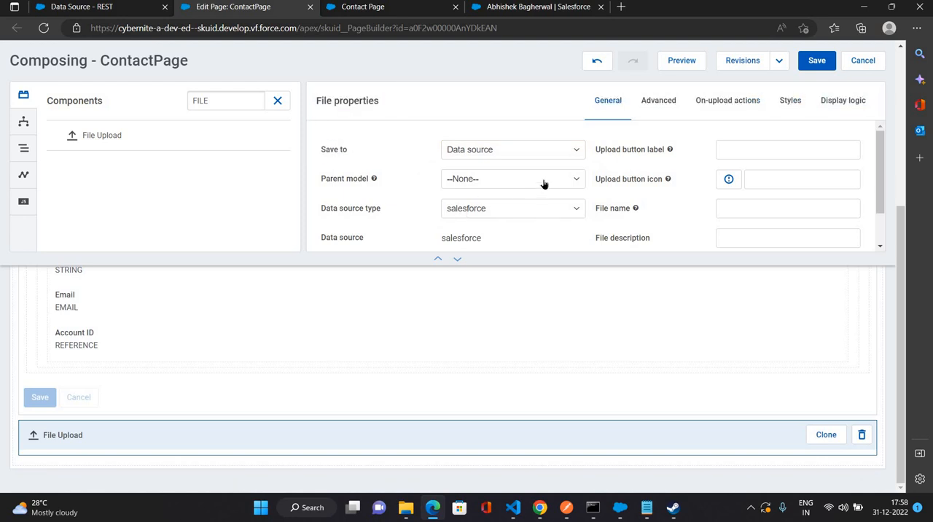
left_click(543, 182)
left_click(474, 210)
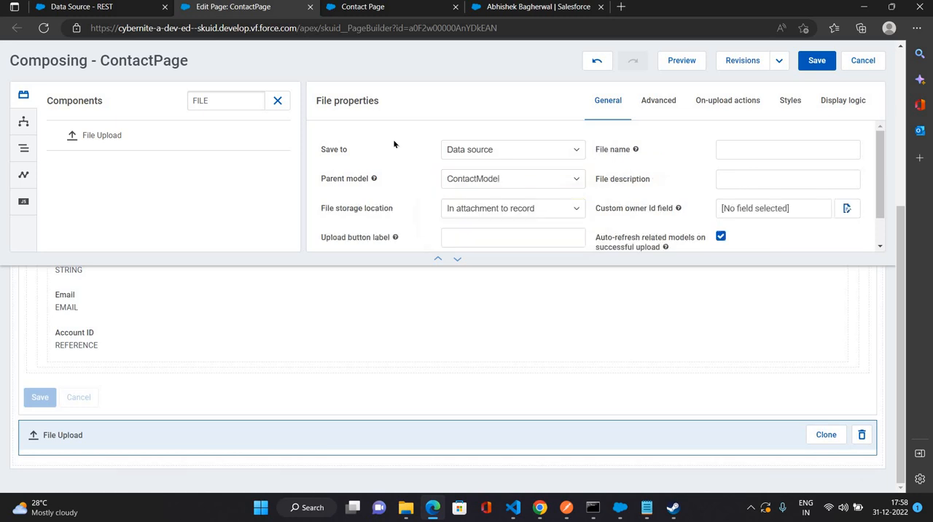
- Check the file storage location options, keep In attachment to record, and save the page
scroll(395, 151, "down", 1)
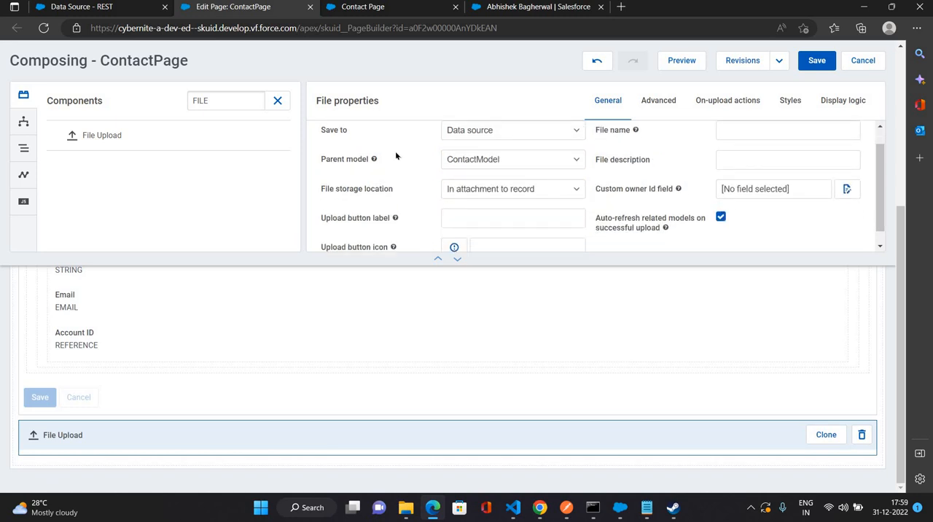
left_click(554, 192)
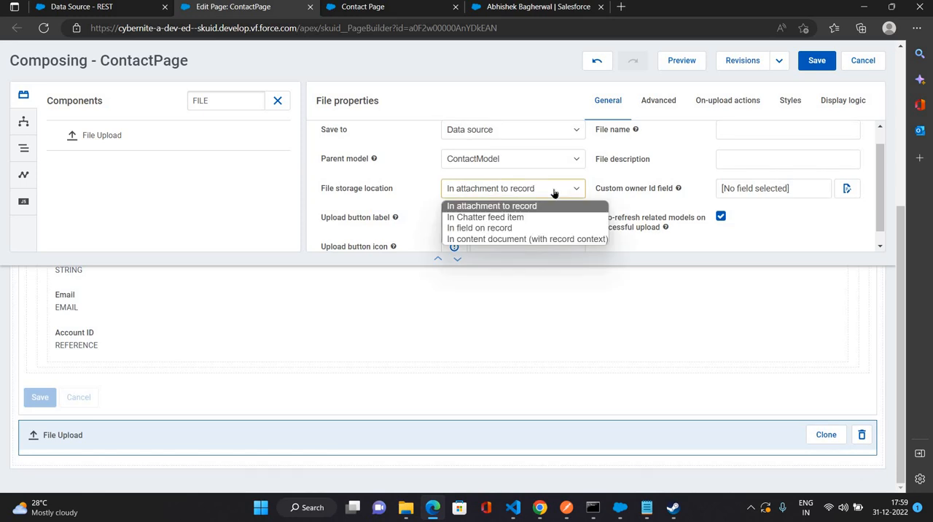
left_click(418, 164)
scroll(510, 87, "up", 1)
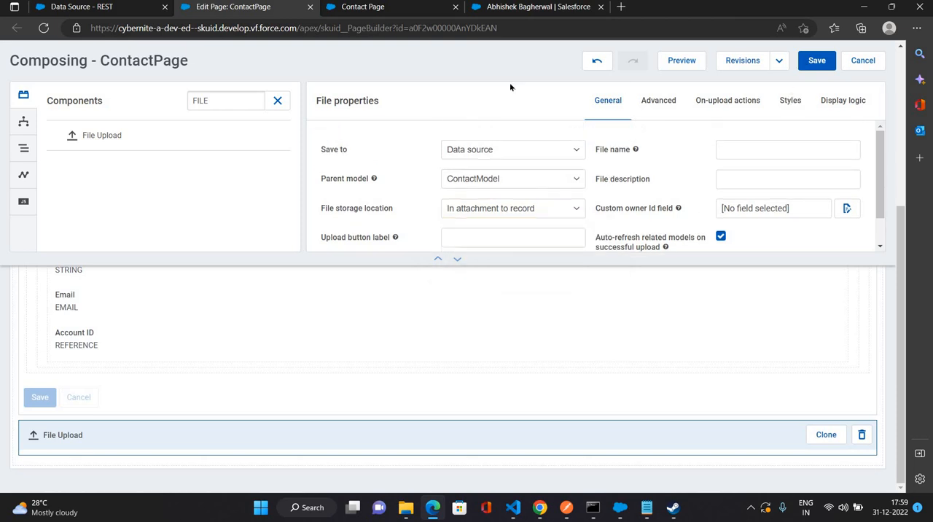
key("ctrl+s")
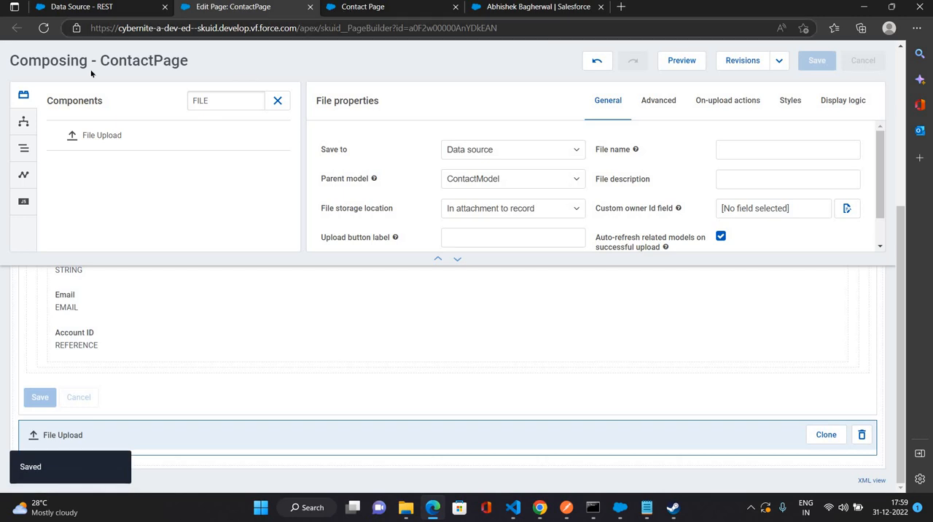
- Reload the Contact Page and enter the new contact's first name and last name
left_click(358, 8)
left_click(44, 28)
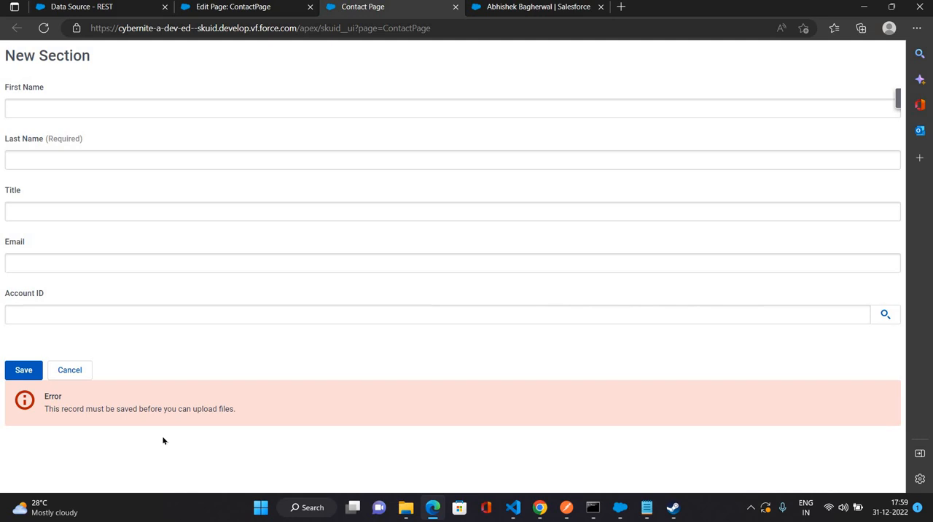
left_click(92, 103)
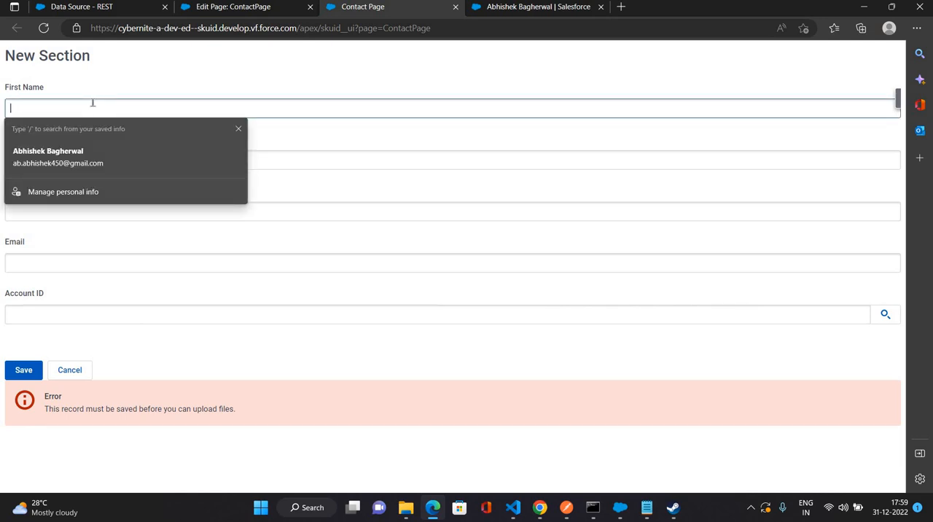
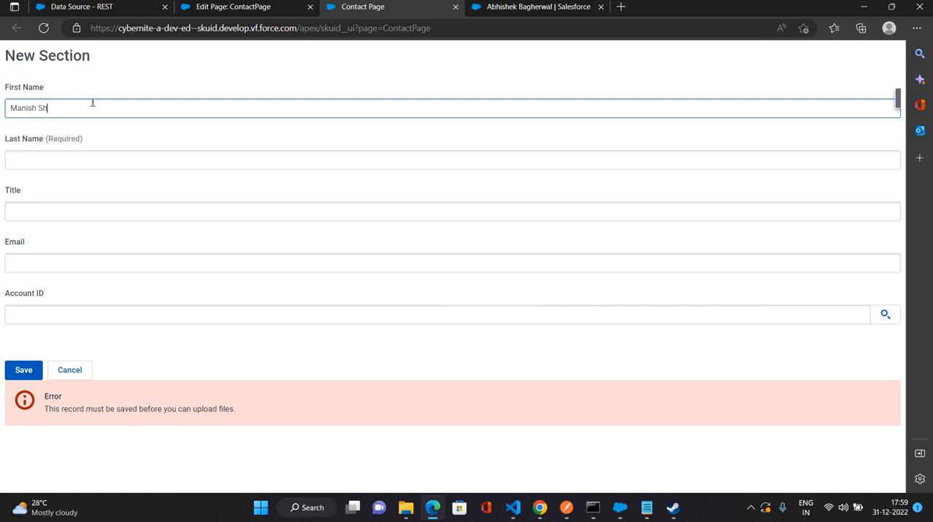
left_click(55, 150)
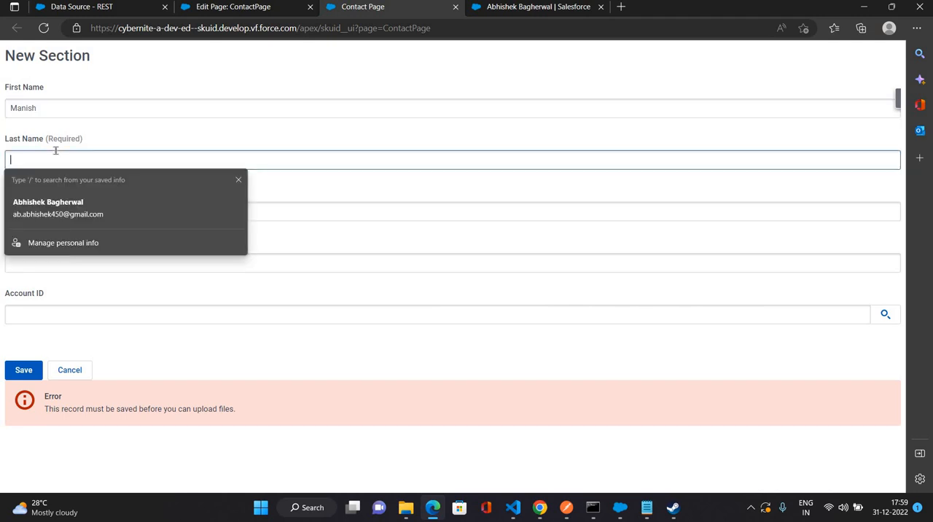
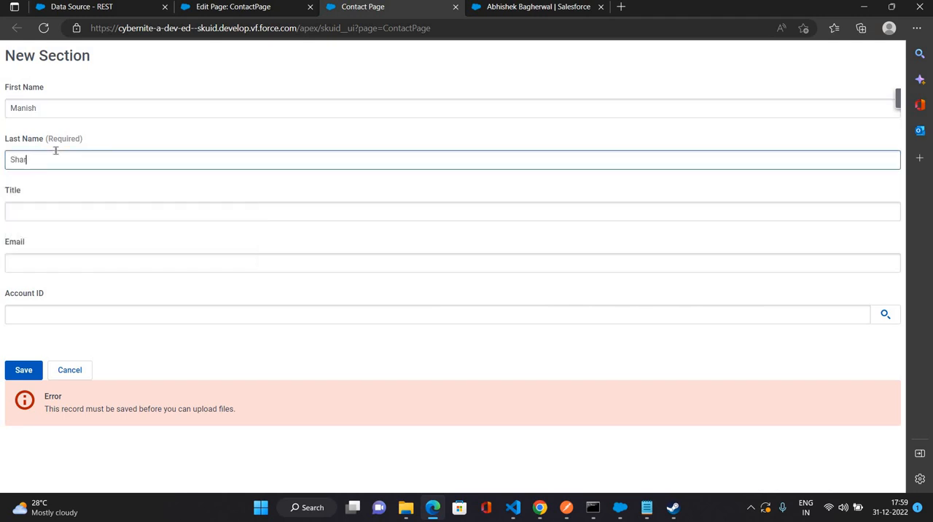
- Set the title to VP, choose a saved e-mail, select the Edge Communications account and save the contact
left_click(42, 216)
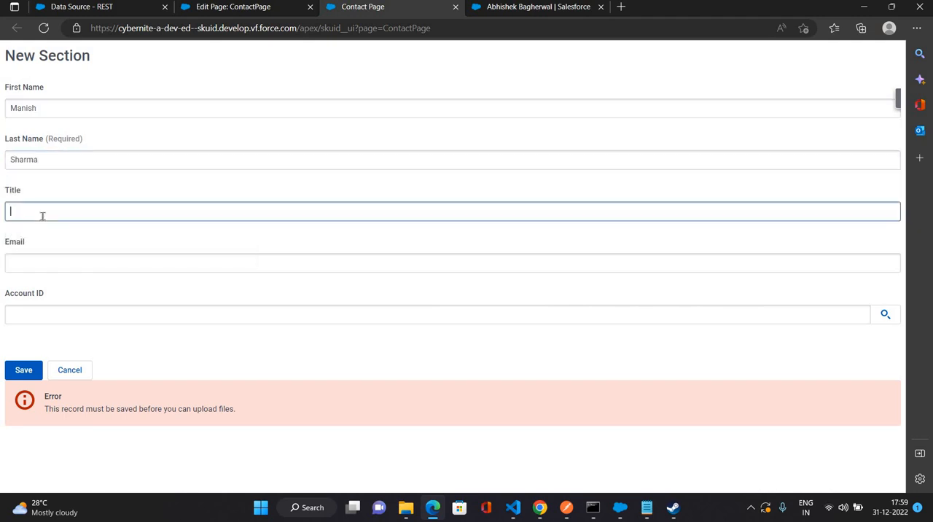
type("VP")
left_click(38, 264)
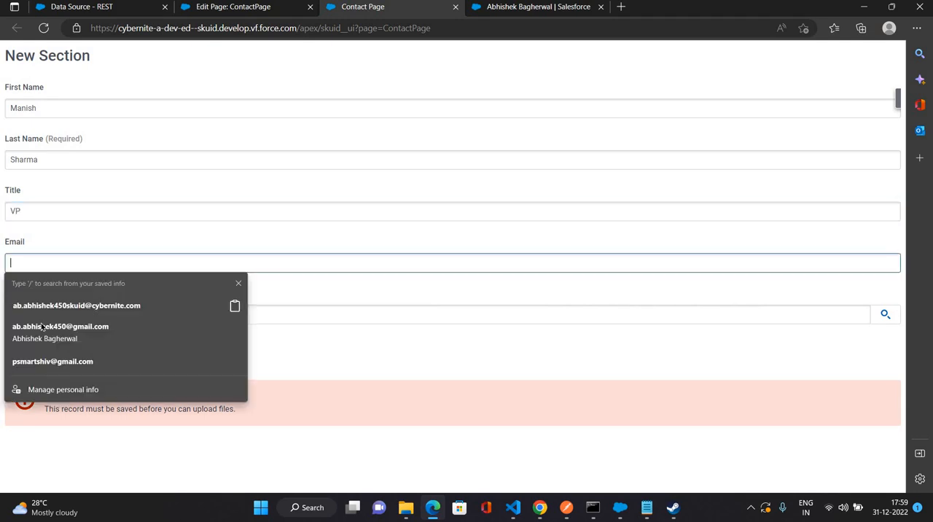
left_click(111, 328)
left_click(109, 312)
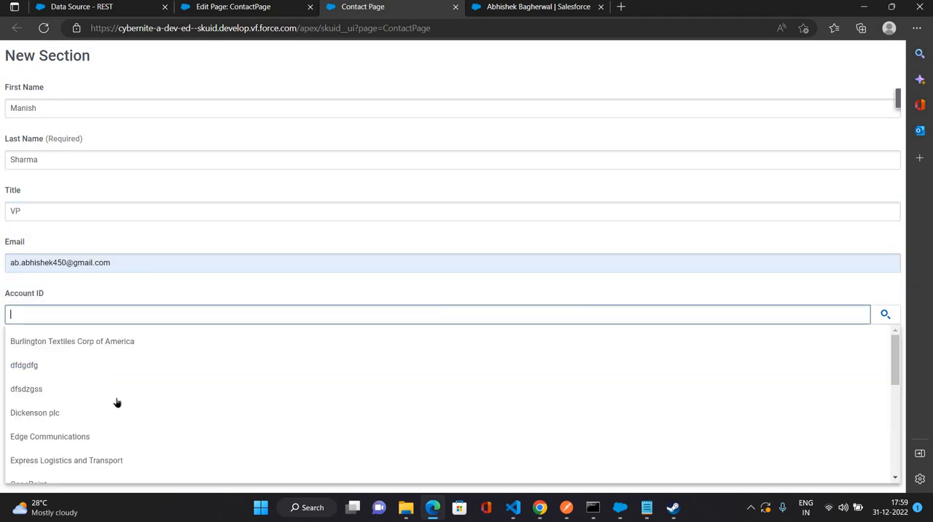
key("Return")
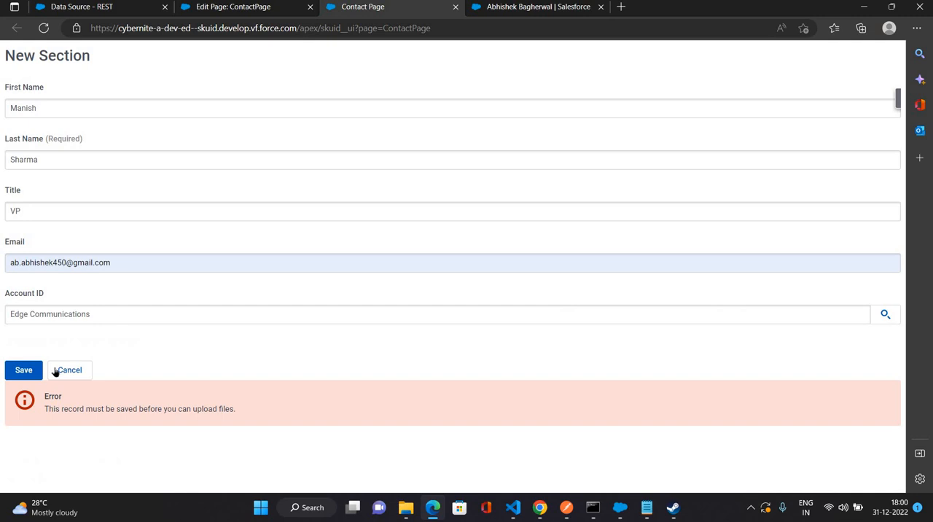
left_click(24, 371)
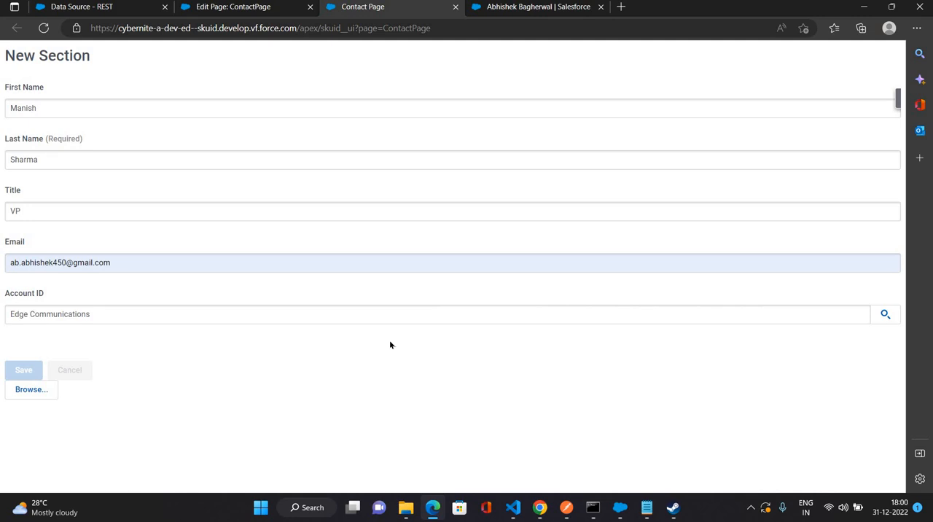
- Upload the SKUID Material file from the Downloads folder to the saved contact
left_click(41, 400)
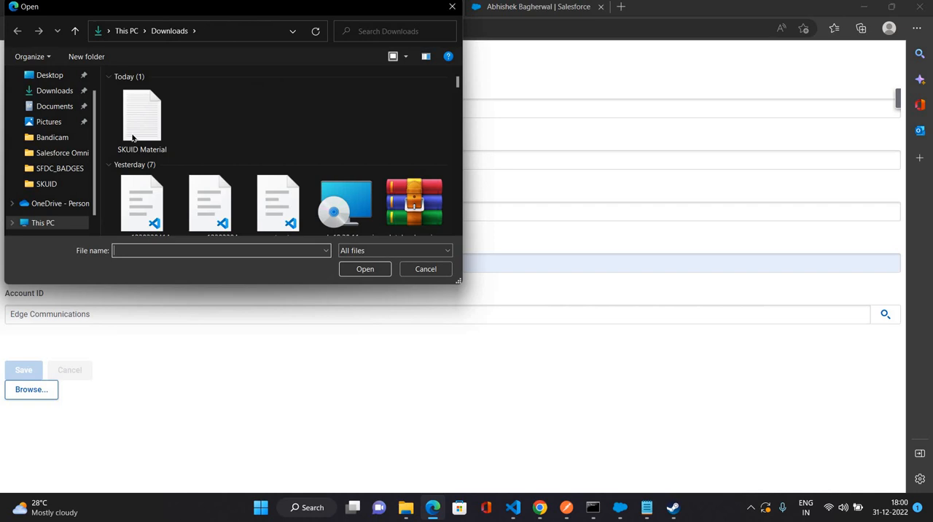
left_click(134, 137)
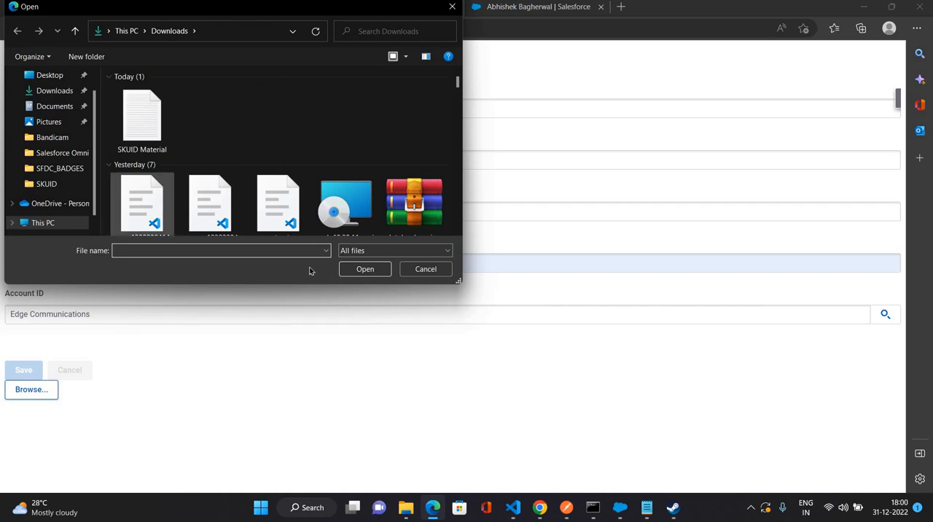
key("Return")
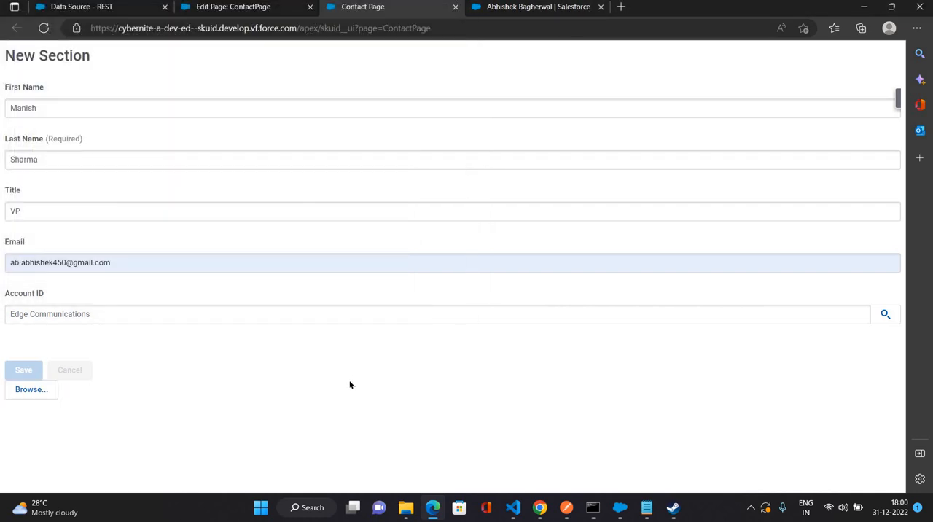
- Switch to the Salesforce record page, search the App Launcher for "Conta" and open the Contacts list
left_click(547, 5)
left_click(21, 82)
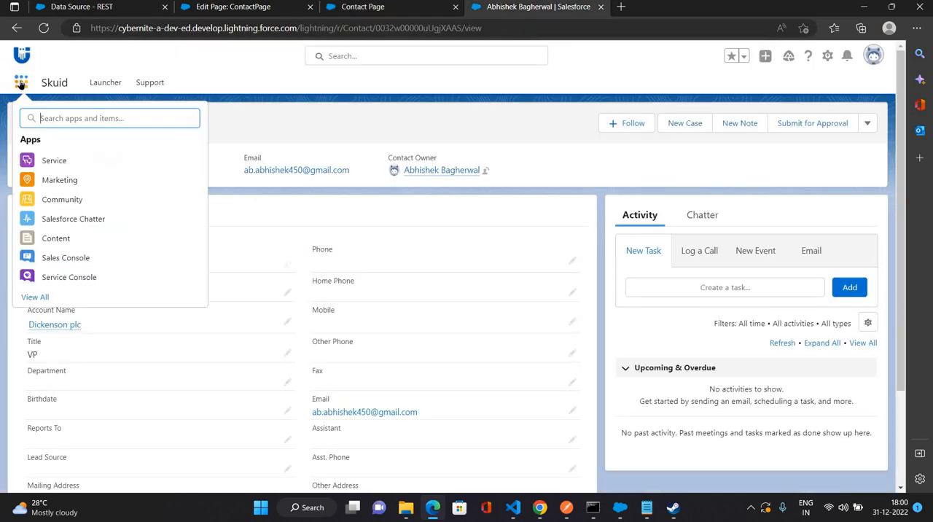
type("CON")
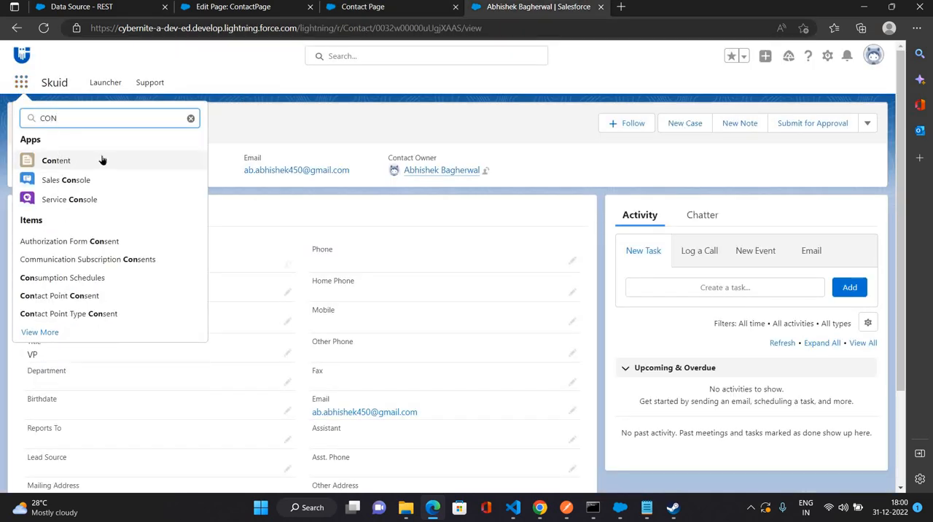
type("A")
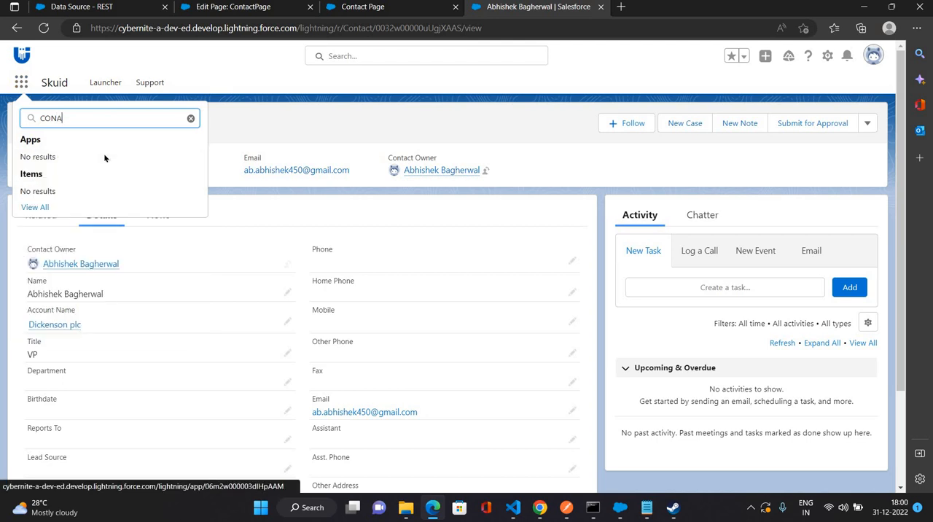
key("BackSpace")
key("BackSpace")
key("BackSpace")
key("BackSpace")
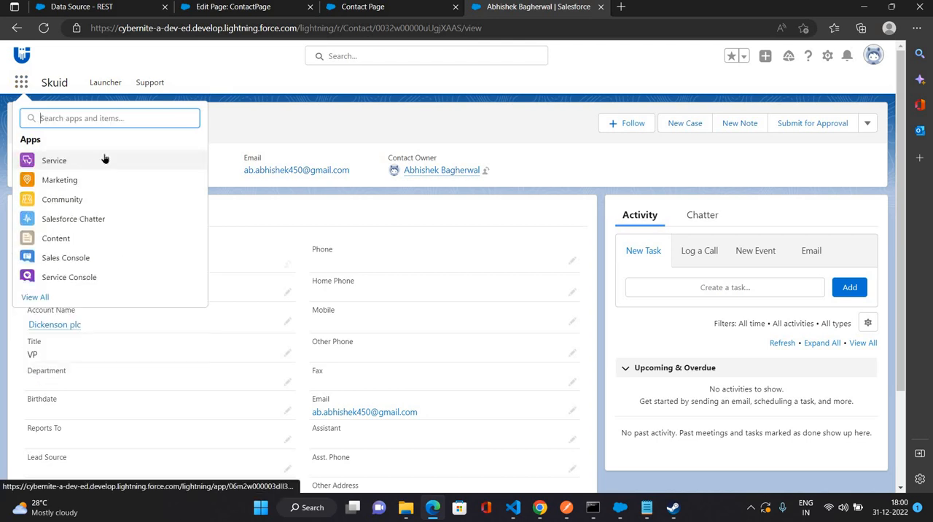
type("Conta")
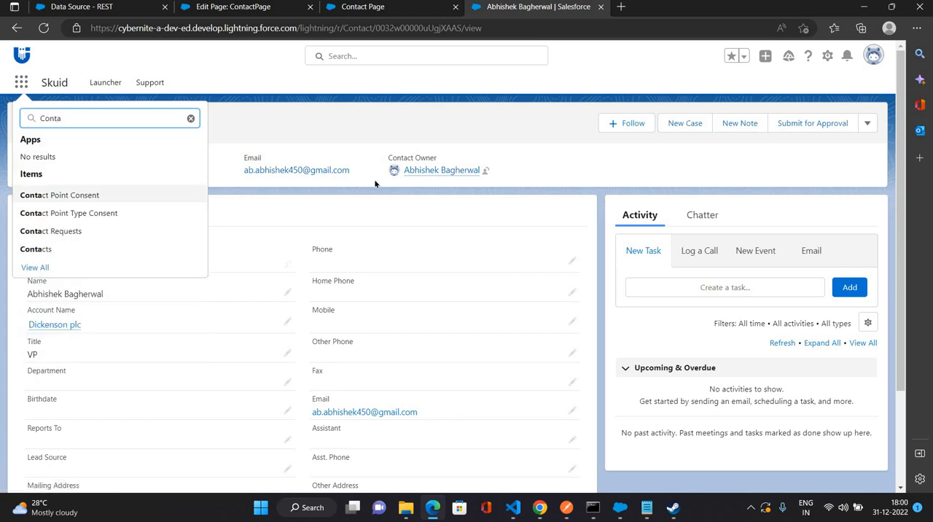
left_click(50, 251)
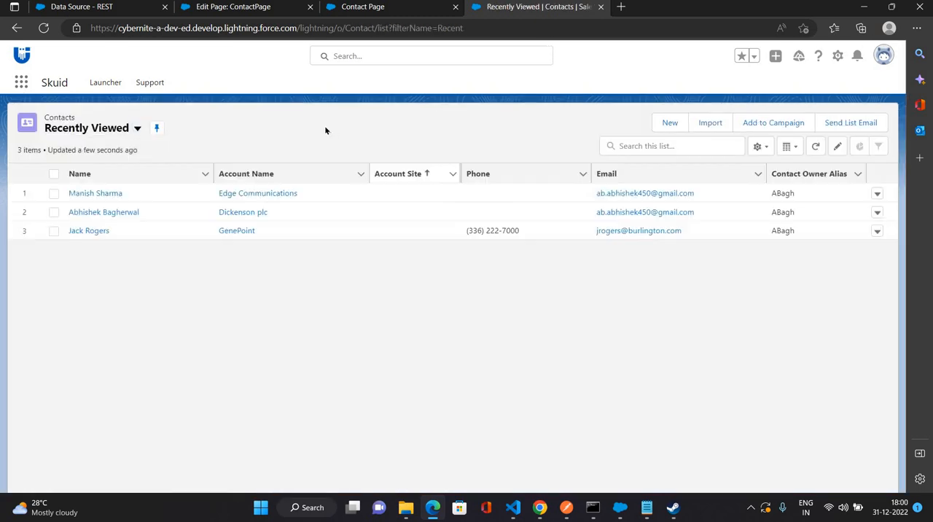
- Open the newly created Edge Communications contact and check its details and related Notes & Attachments for the uploaded file
left_click(95, 195)
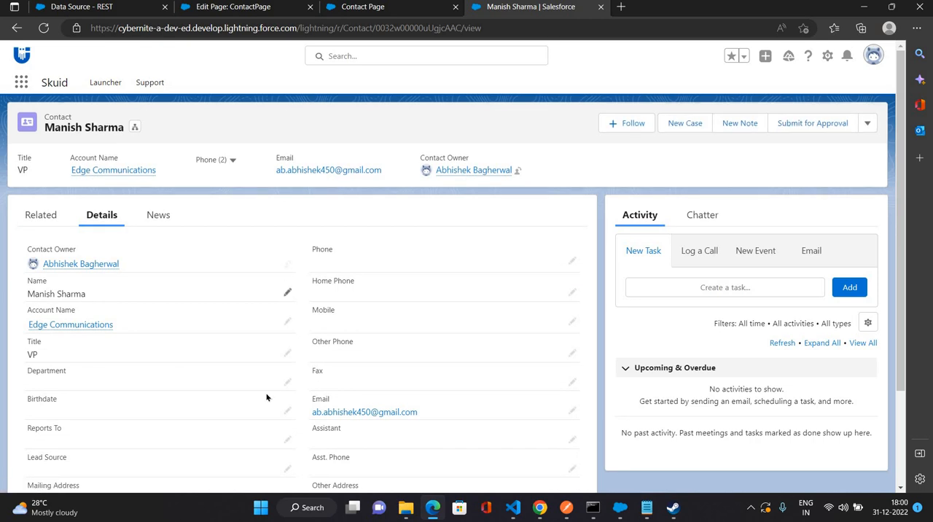
left_click(47, 225)
scroll(82, 397, "down", 2)
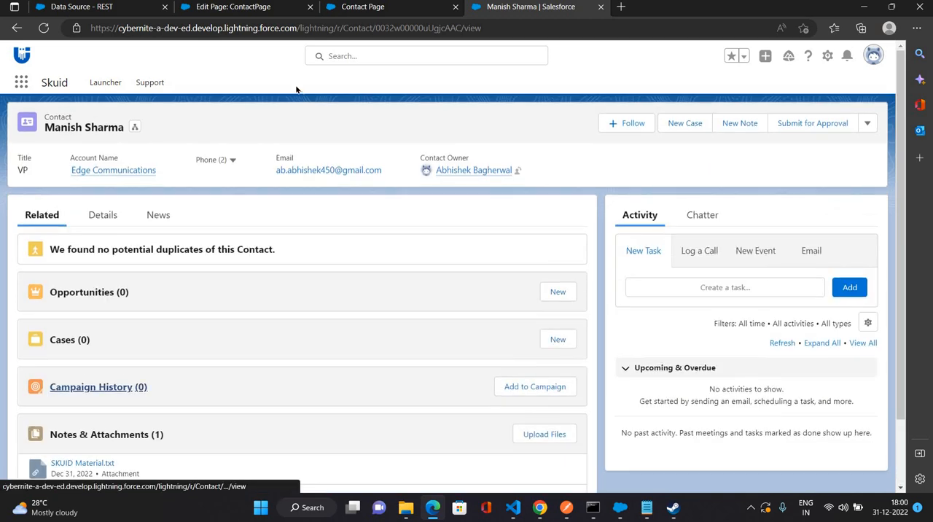
scroll(380, 149, "up", 2)
- Return to the ContactPage composer and review the form fields and the File Upload component on the canvas
left_click(243, 9)
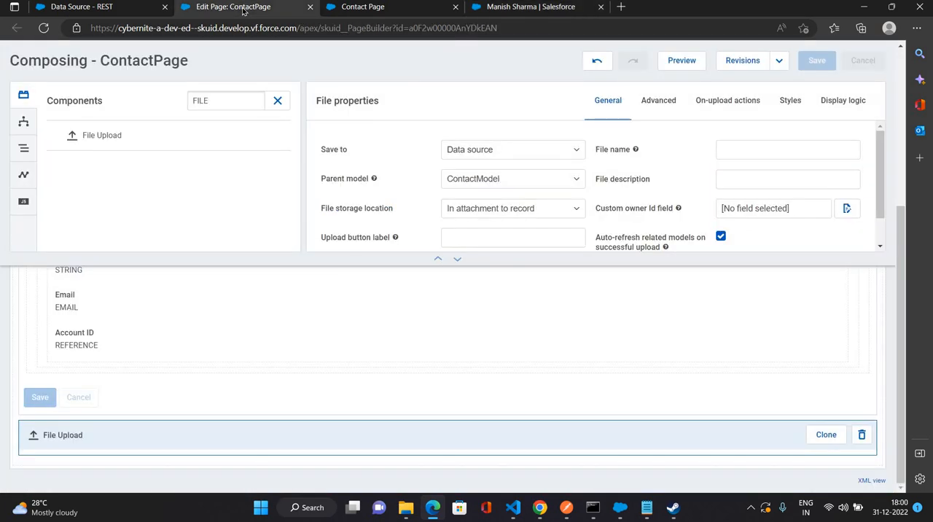
scroll(302, 375, "up", 5)
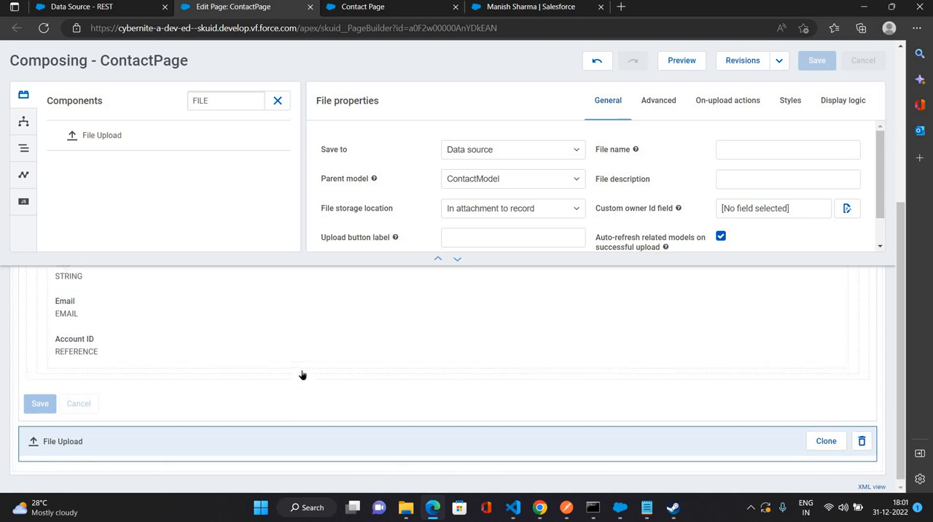
scroll(302, 375, "down", 1)
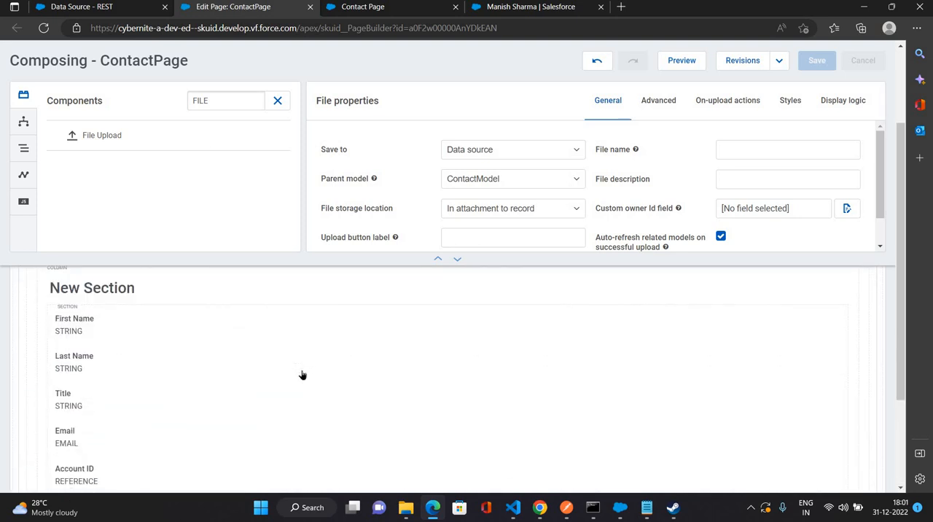
scroll(302, 375, "down", 2)
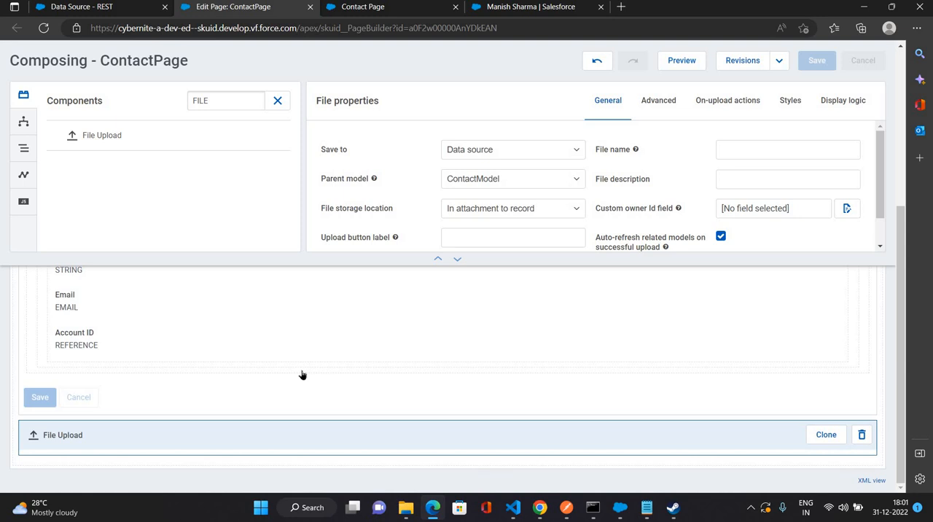